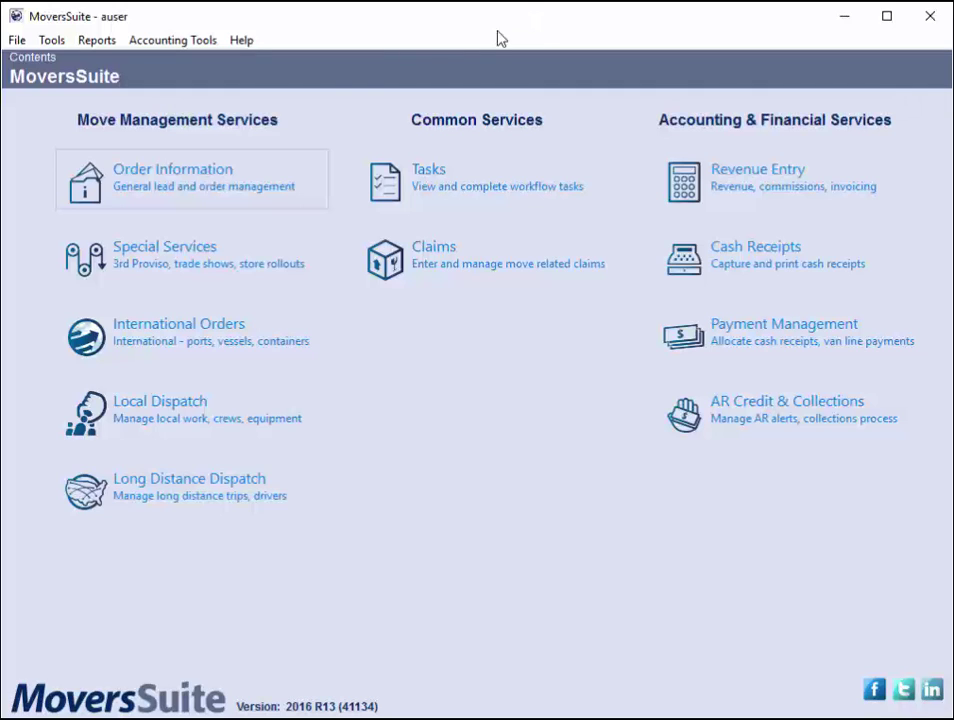
Step: Start a new card payment for branch My Moving Systems(124) described as 'Description of Payment'
{"action": "left_click", "coordinate": [208, 44]}
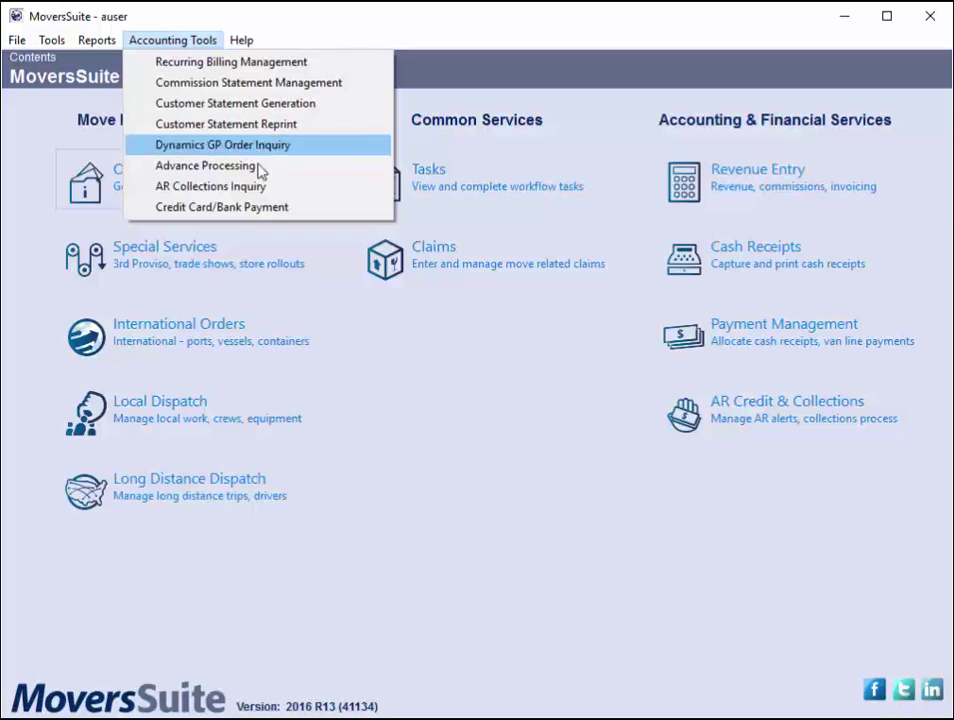
{"action": "left_click", "coordinate": [307, 218]}
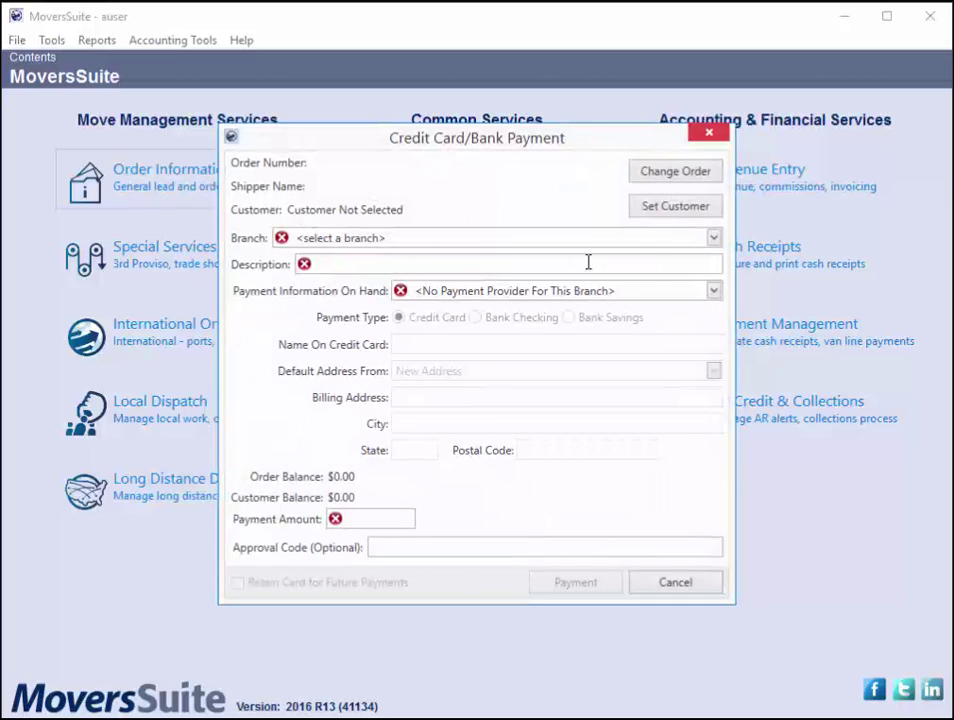
{"action": "left_click", "coordinate": [713, 238]}
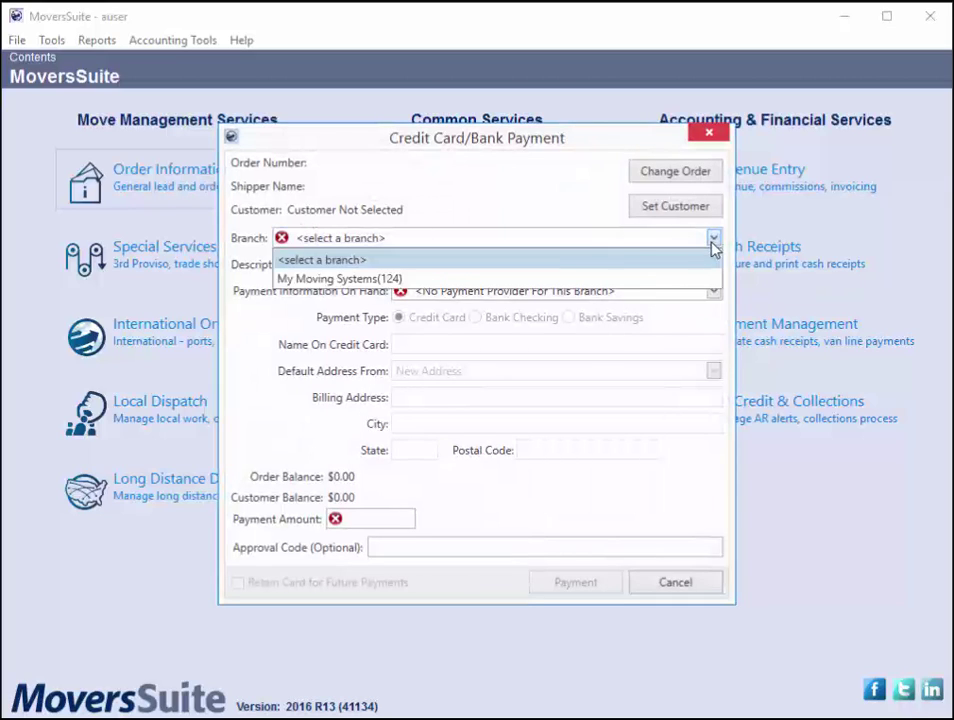
{"action": "left_click", "coordinate": [529, 279]}
{"action": "left_click", "coordinate": [515, 263]}
{"action": "type", "text": "Descrip"}
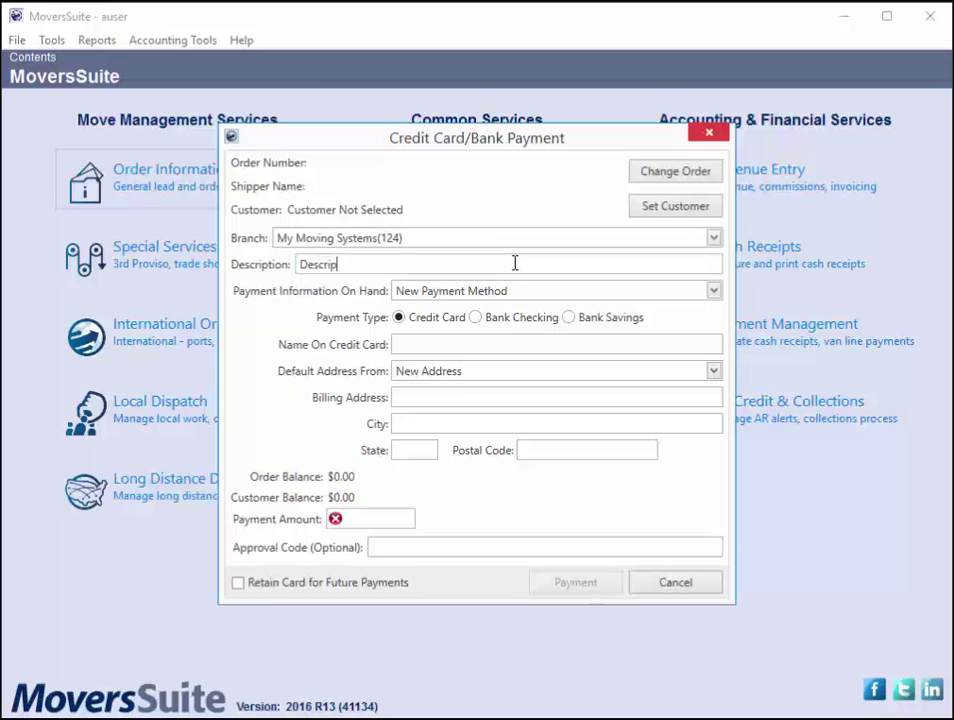
{"action": "type", "text": "tion of Pay"}
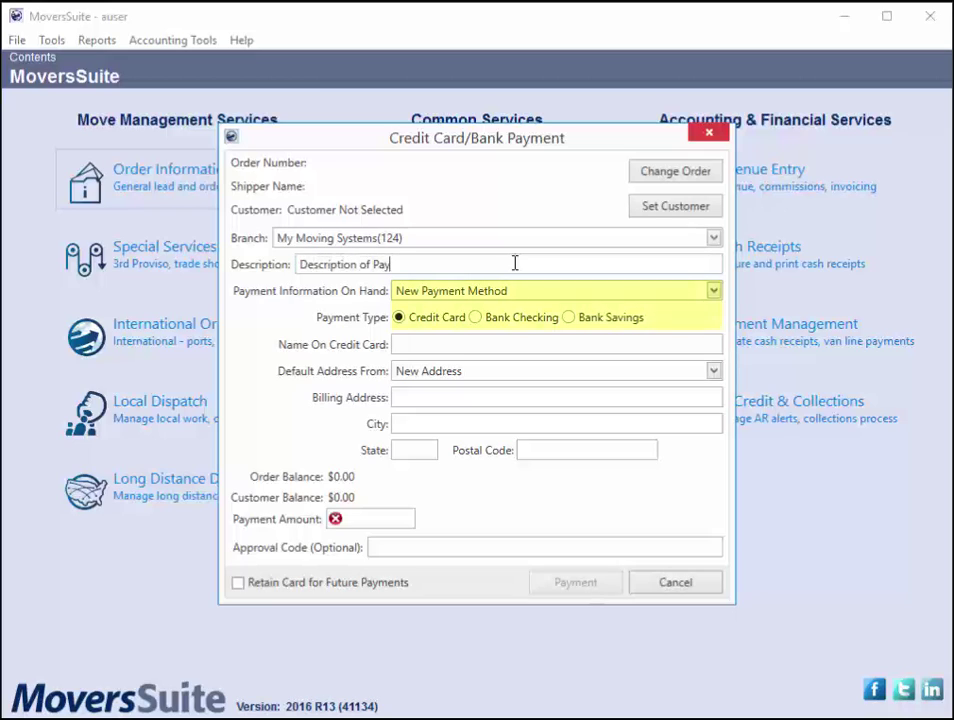
{"action": "type", "text": "ment"}
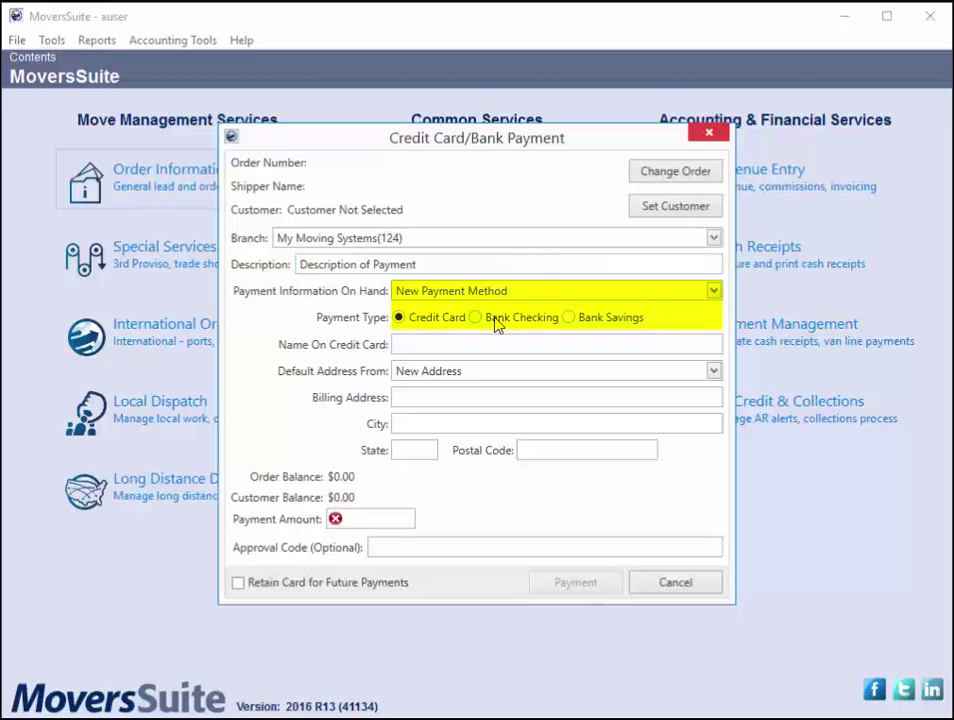
Step: Fill in the cardholder's name and billing address, city, state and postal code, with amount 12.50
{"action": "left_click", "coordinate": [694, 346]}
{"action": "type", "text": "John Smith"}
{"action": "key", "text": "Tab"}
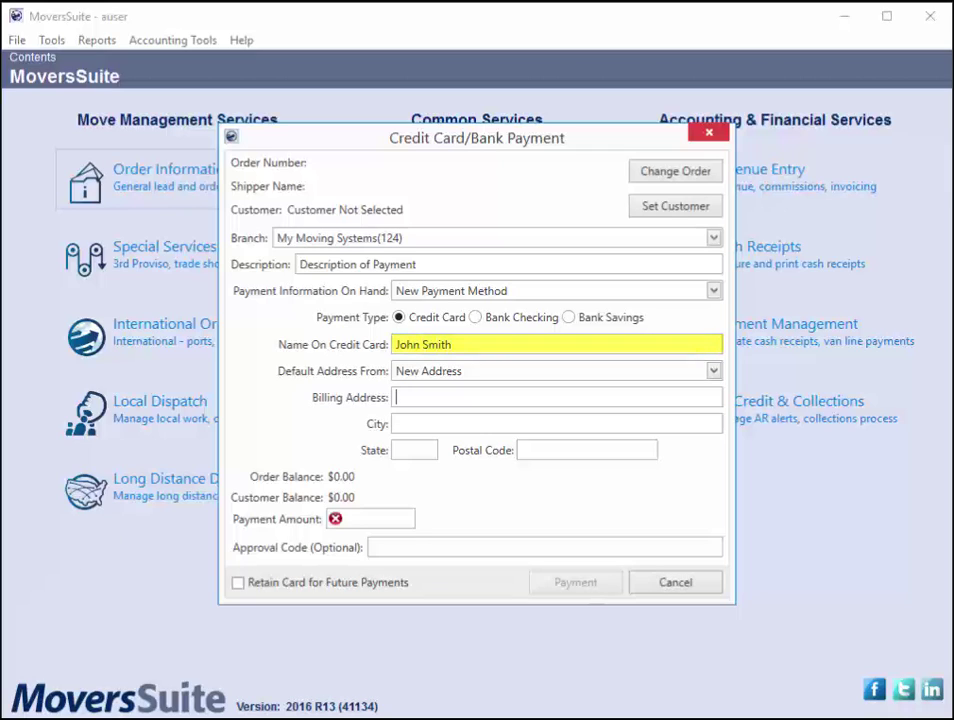
{"action": "type", "text": "120 Elm Avenue"}
{"action": "key", "text": "Tab"}
{"action": "type", "text": "Grand Junction"}
{"action": "key", "text": "Tab"}
{"action": "type", "text": "CO"}
{"action": "key", "text": "Tab"}
{"action": "type", "text": "81501"}
{"action": "left_click", "coordinate": [372, 515]}
{"action": "type", "text": "12.50"}
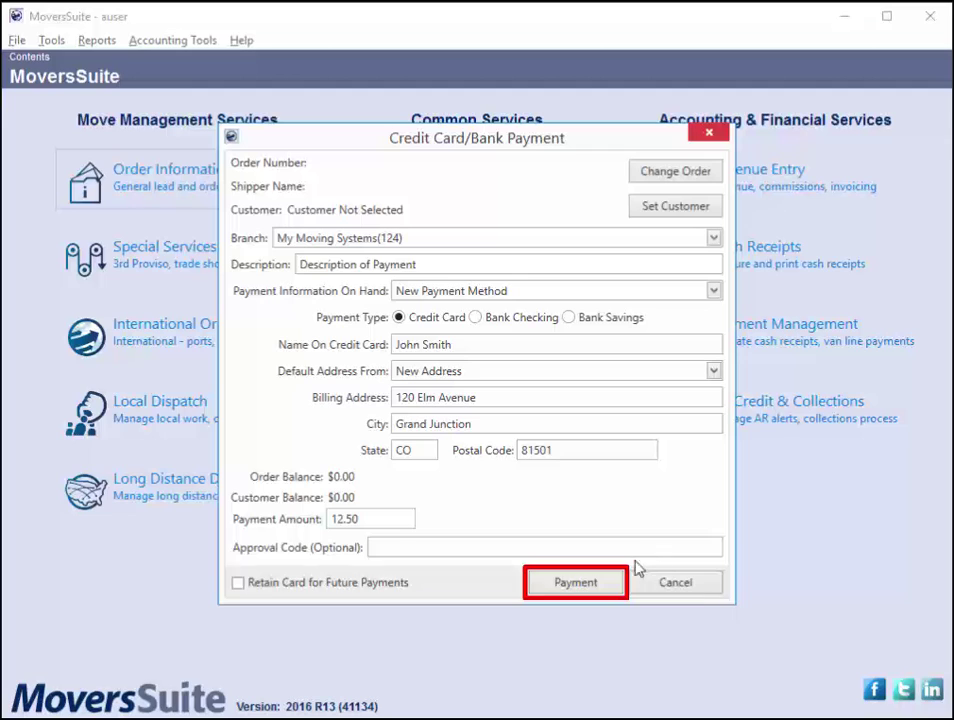
Step: On the CSI Pay form, enter the card number, 10/2017 expiry and security code, then charge 12.50
{"action": "left_click", "coordinate": [611, 582]}
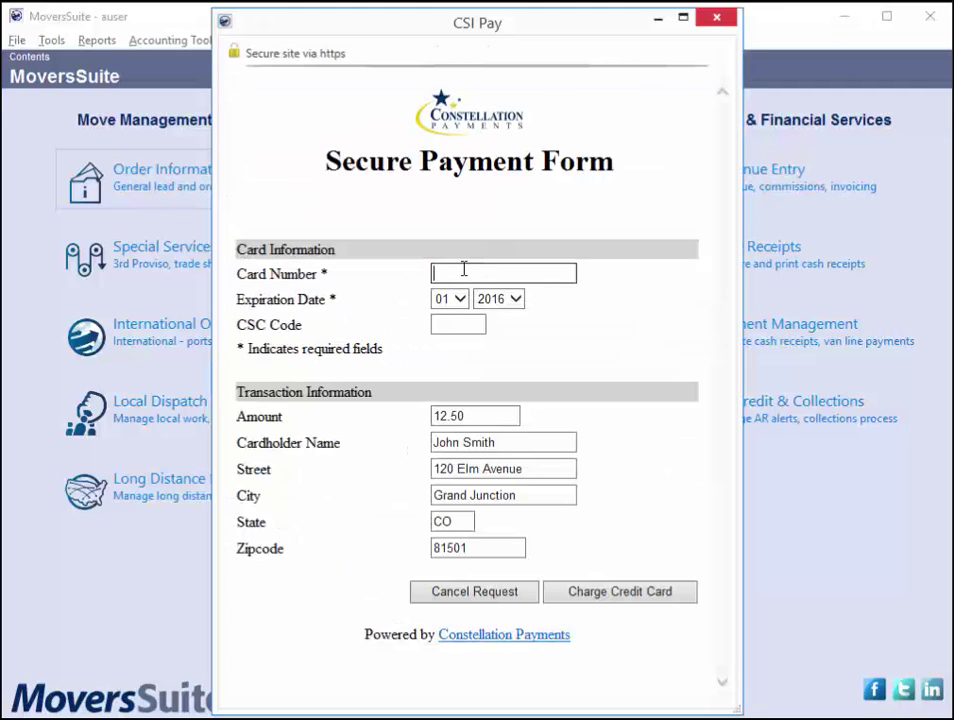
{"action": "key", "text": "ctrl+v"}
{"action": "left_click", "coordinate": [459, 299]}
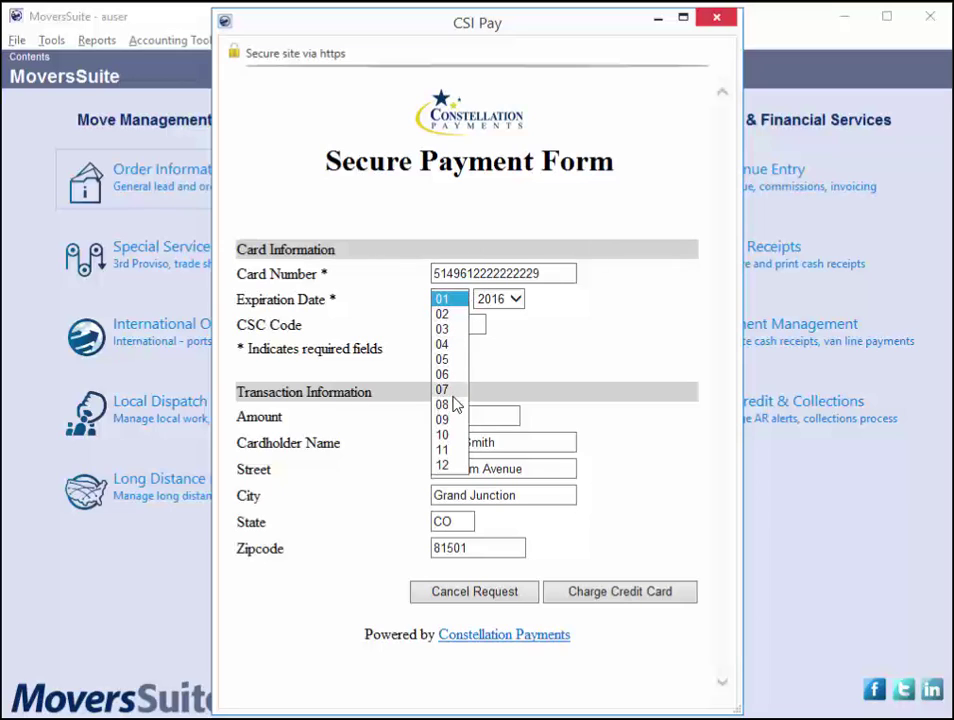
{"action": "left_click", "coordinate": [455, 432]}
{"action": "left_click", "coordinate": [513, 299]}
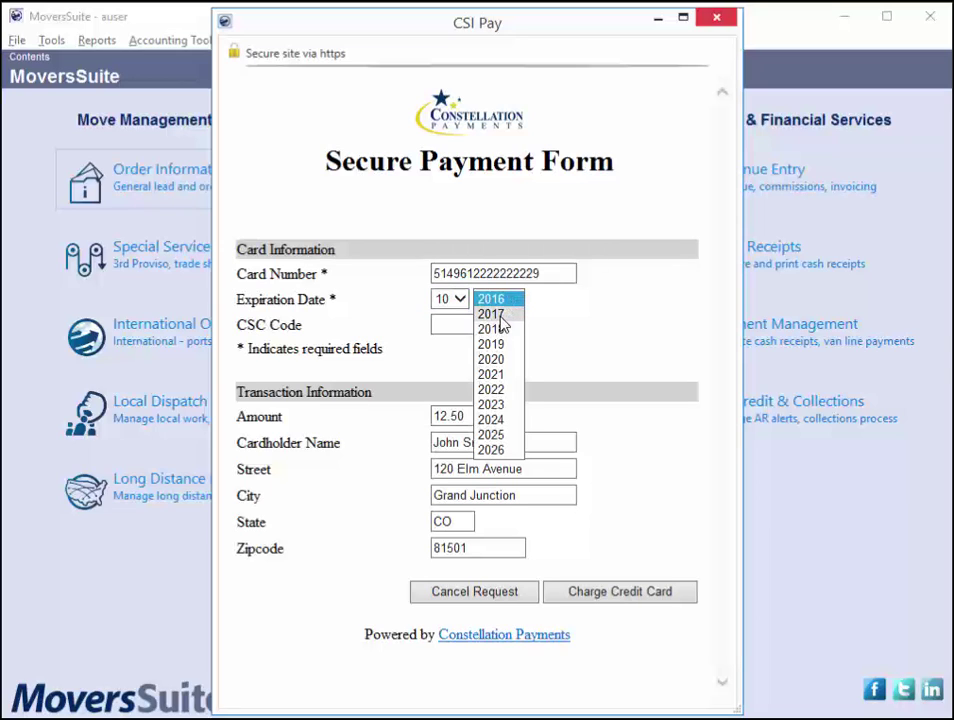
{"action": "left_click", "coordinate": [507, 314]}
{"action": "left_click", "coordinate": [461, 323]}
{"action": "type", "text": "111"}
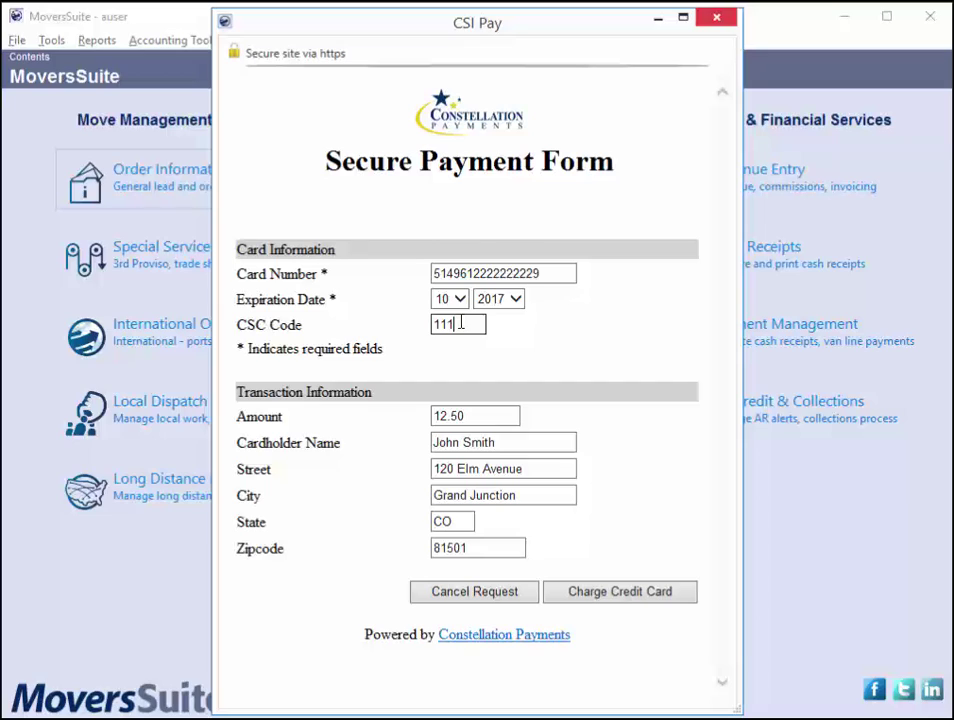
{"action": "left_click", "coordinate": [651, 487]}
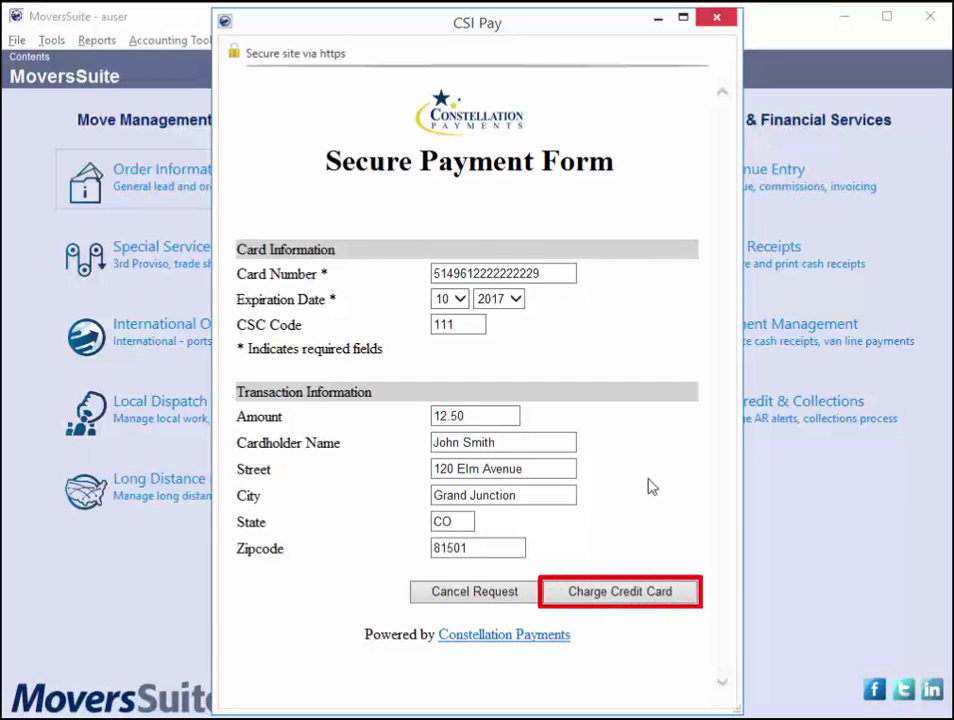
{"action": "left_click", "coordinate": [650, 591]}
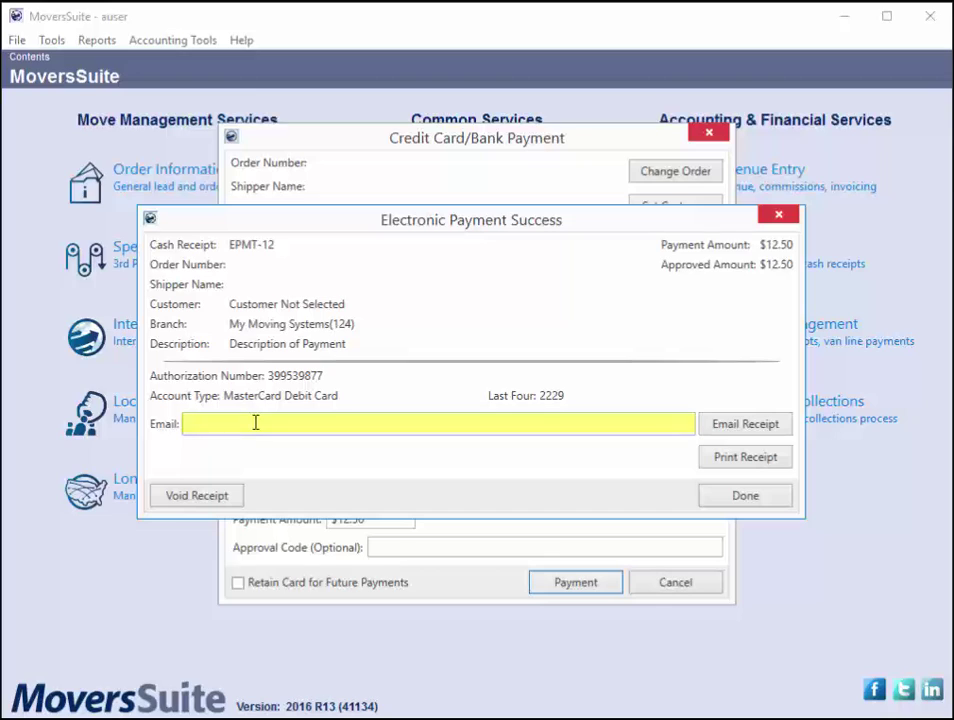
Step: Paste the recipients' e-mail addresses into the receipt and set the drafted receipt e-mail aside
{"action": "key", "text": "ctrl+v"}
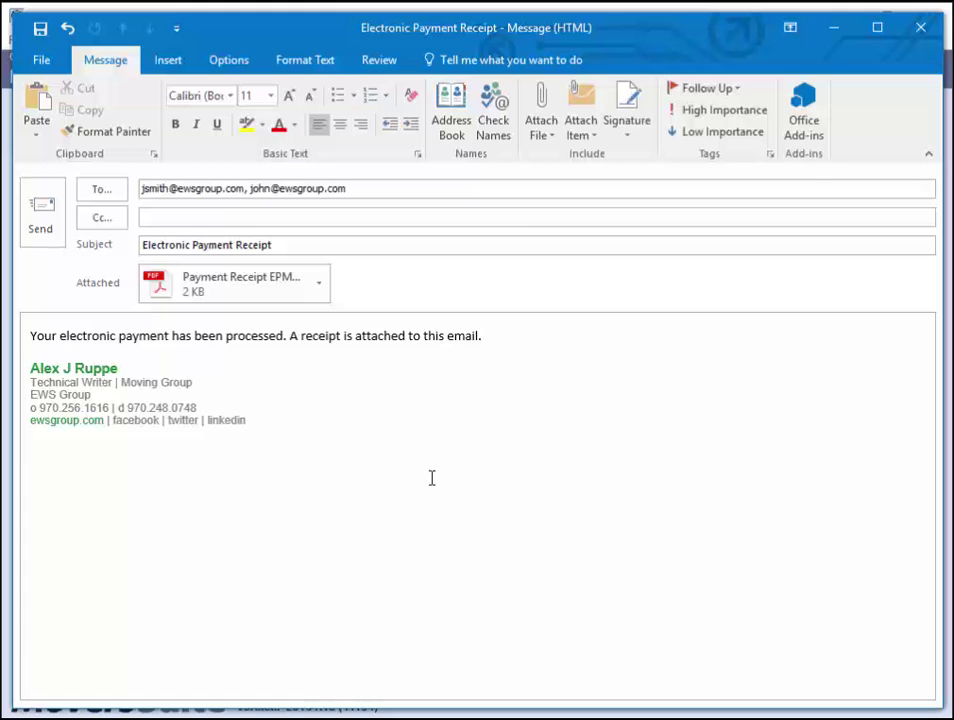
{"action": "left_click", "coordinate": [834, 28]}
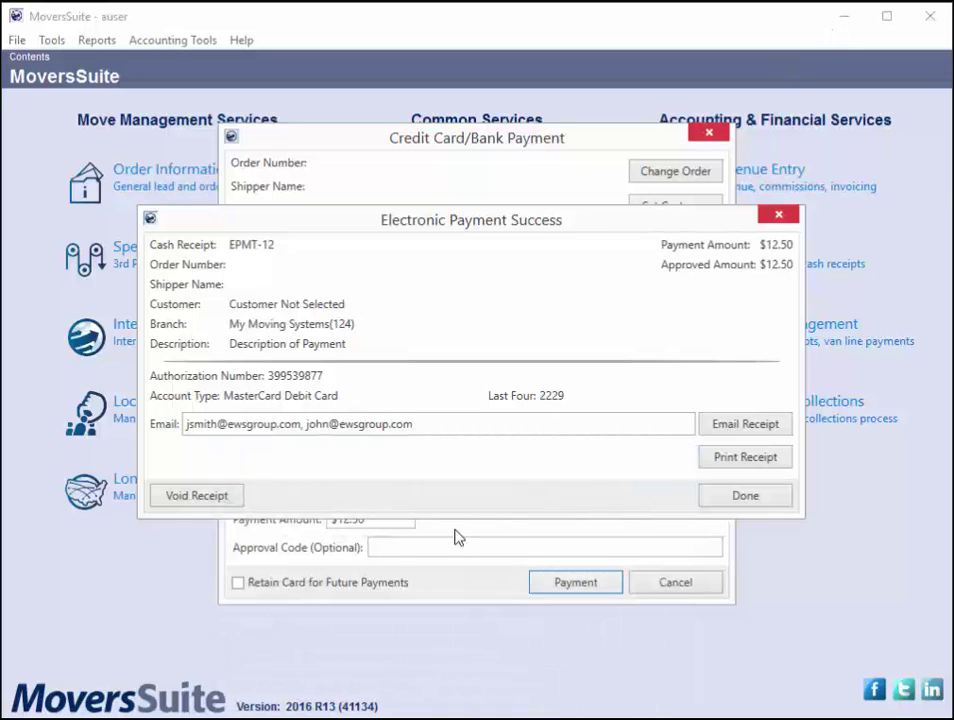
Step: Print receipt EPMT-12, then begin voiding it with the reason 'Customer changed their mind'
{"action": "left_click", "coordinate": [746, 458]}
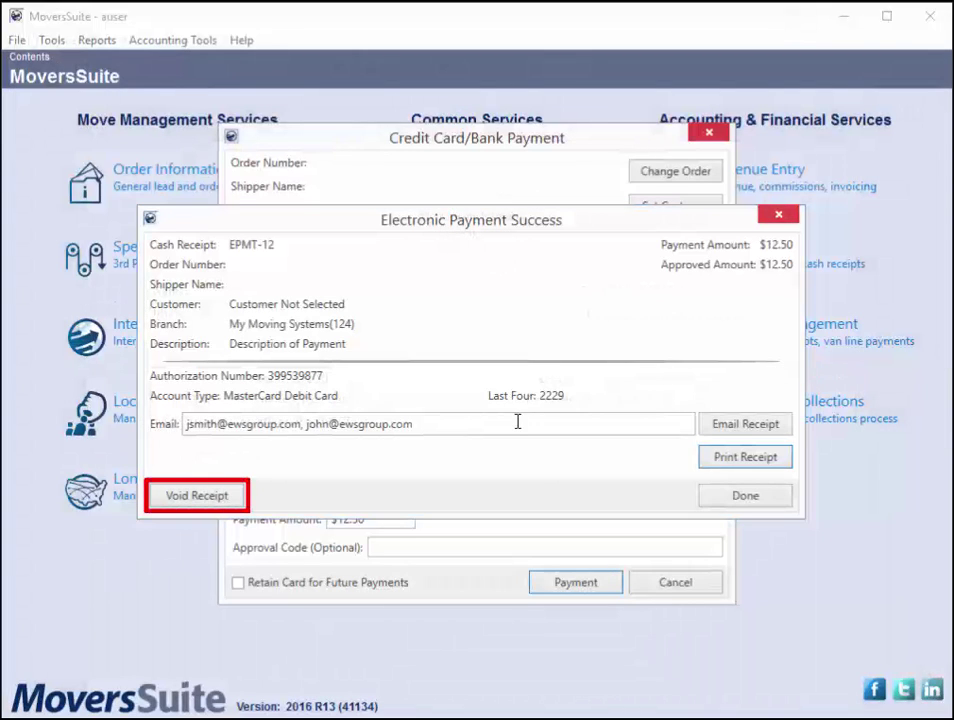
{"action": "left_click", "coordinate": [240, 497]}
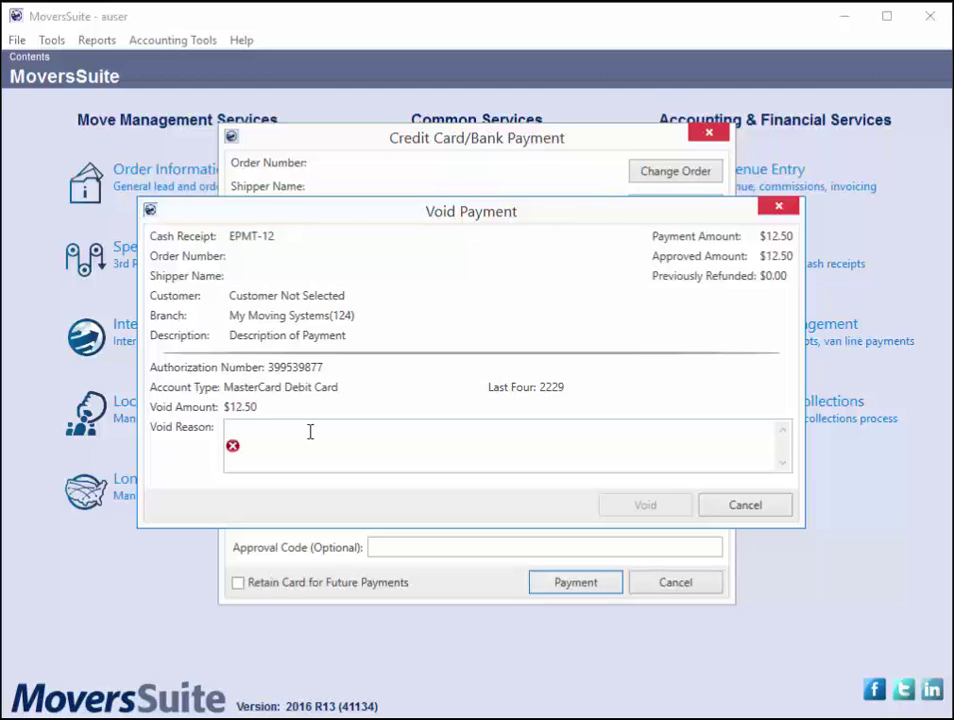
{"action": "type", "text": "Custom"}
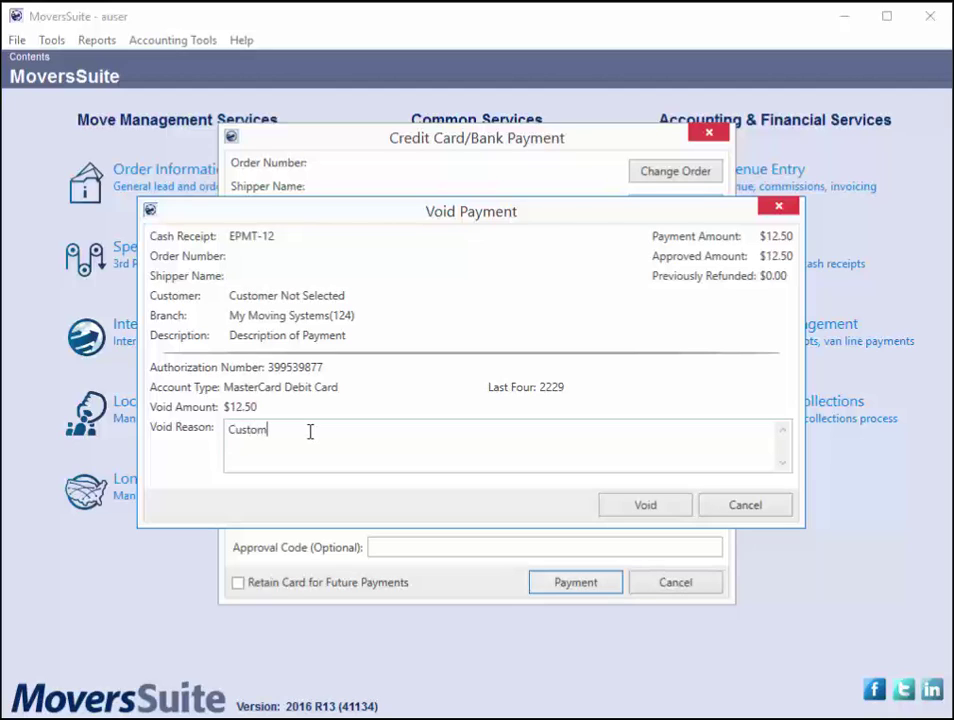
{"action": "type", "text": "er changed their mind"}
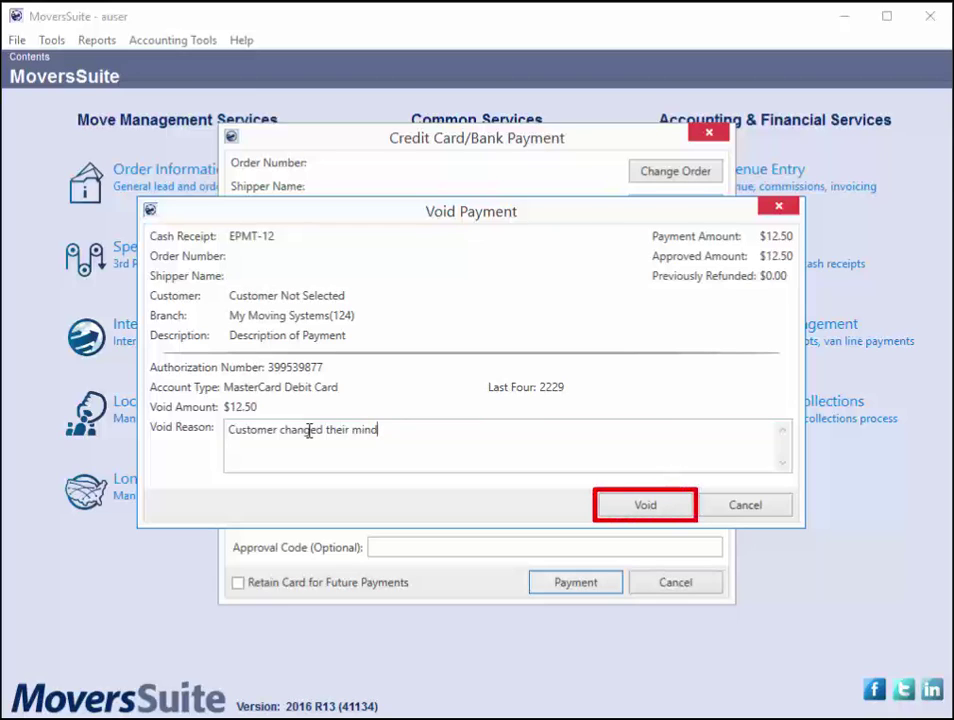
Step: Void the $12.50 payment, paste the recipients' e-mail addresses for the void notice, and finish
{"action": "left_click", "coordinate": [682, 508]}
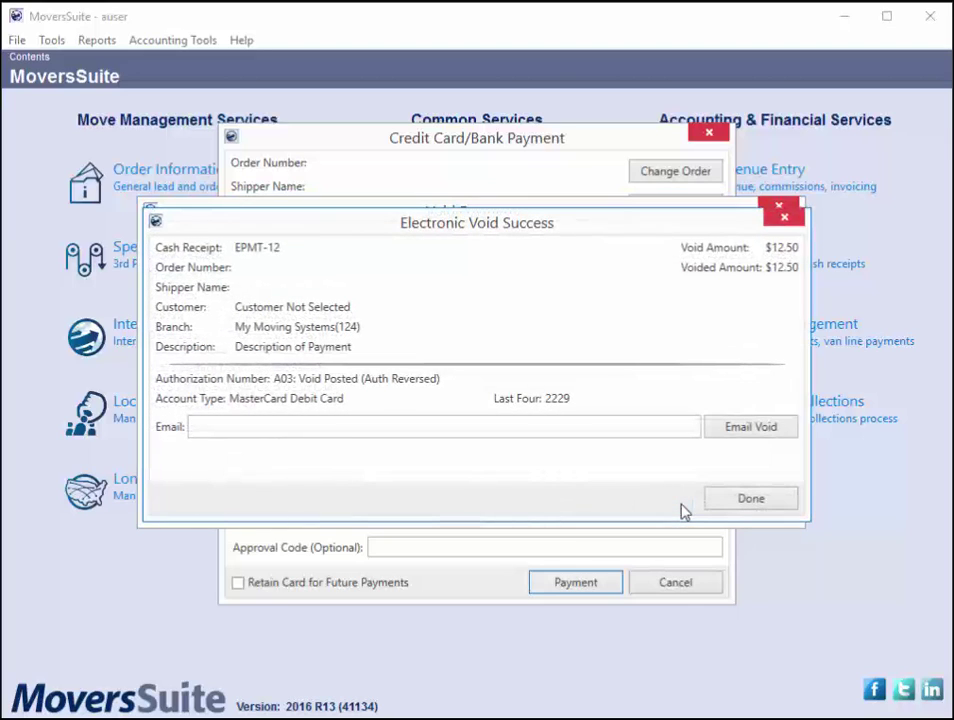
{"action": "left_click", "coordinate": [356, 426]}
{"action": "right_click", "coordinate": [356, 426]}
{"action": "left_click", "coordinate": [411, 490]}
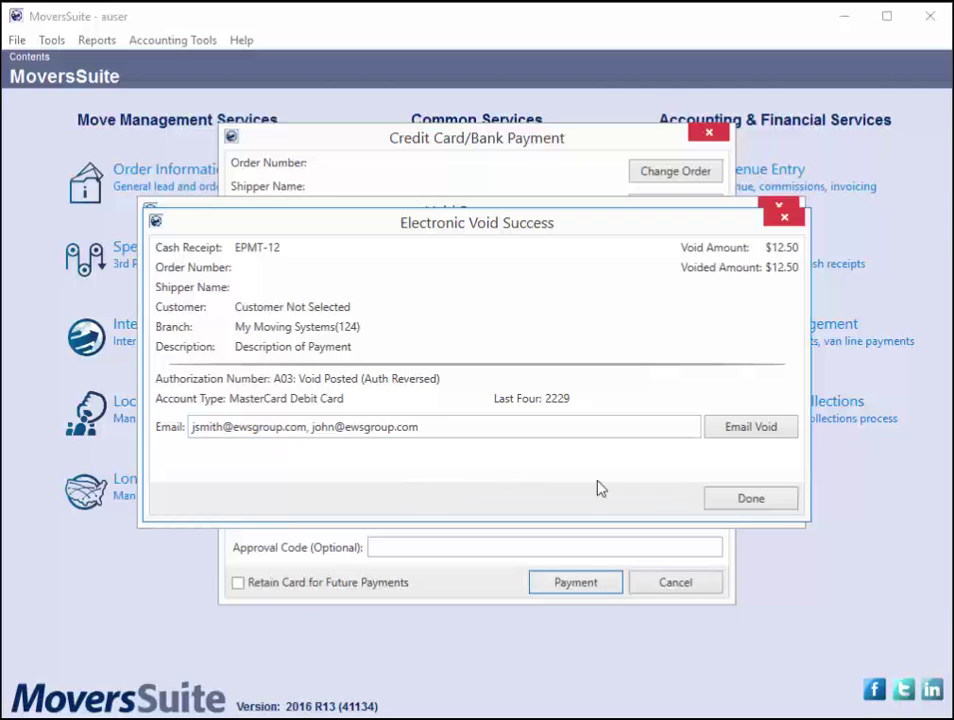
{"action": "left_click", "coordinate": [730, 504]}
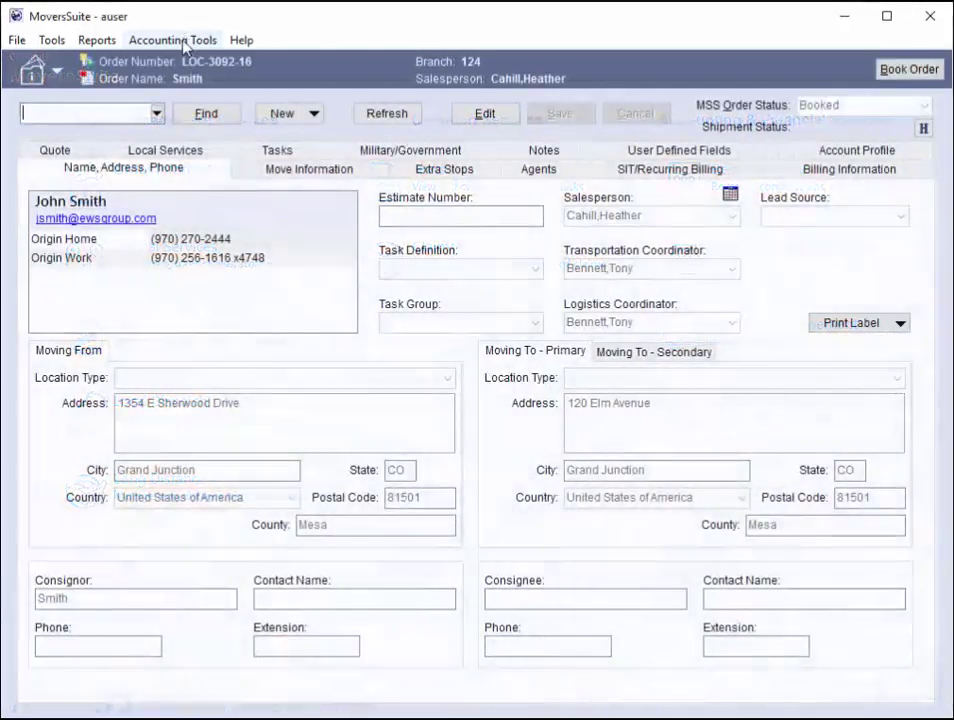
Step: Open Accounting Tools > Credit Card/Bank Payment for the currently open order
{"action": "left_click", "coordinate": [175, 40]}
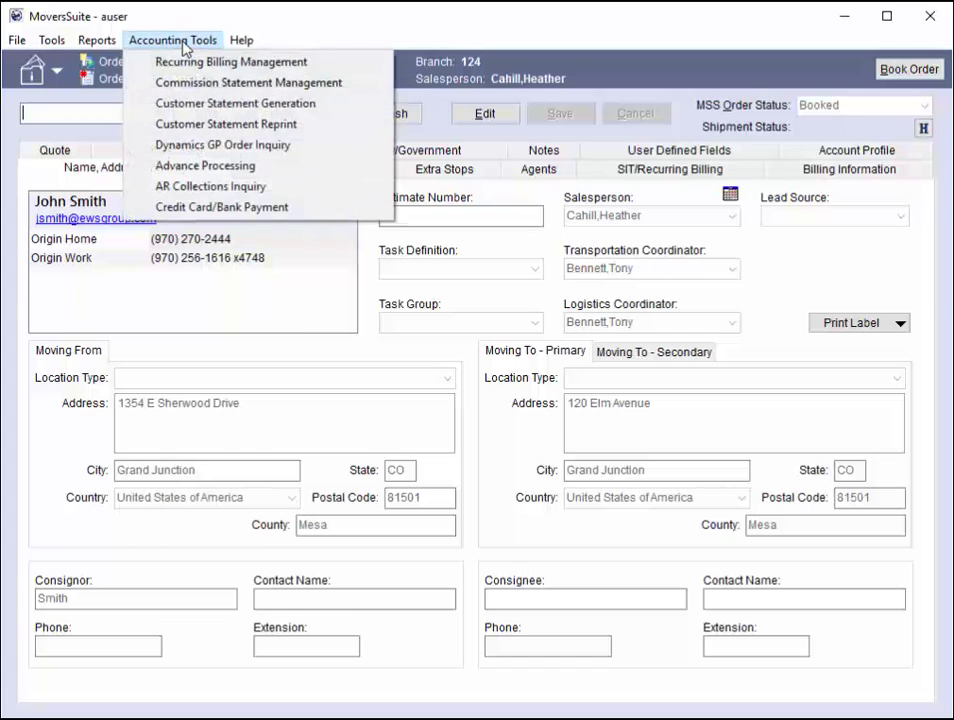
{"action": "left_click", "coordinate": [304, 207]}
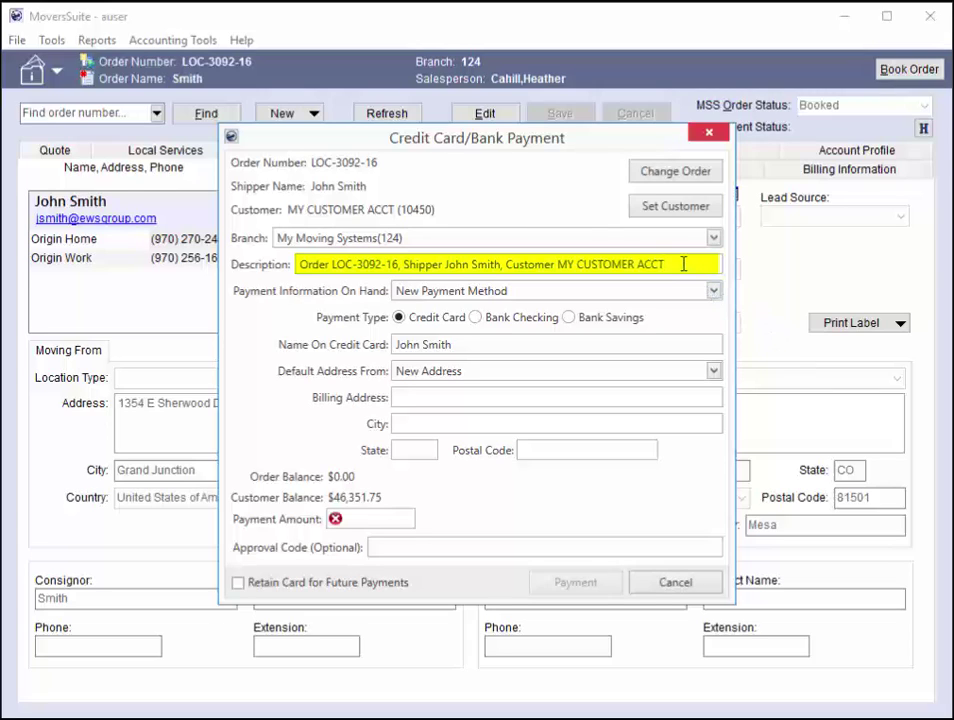
Step: Correct the description to ACCOUNT, choose Bank Checking, and bill to the Origin Address
{"action": "key", "text": "BackSpace"}
{"action": "type", "text": "OUNT"}
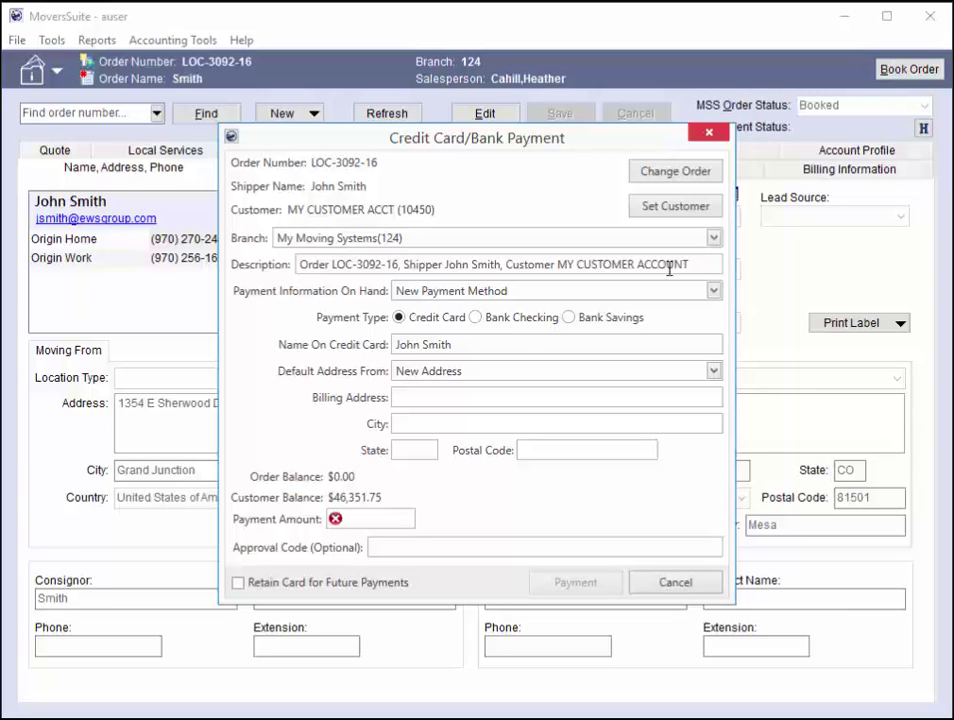
{"action": "left_click", "coordinate": [713, 292]}
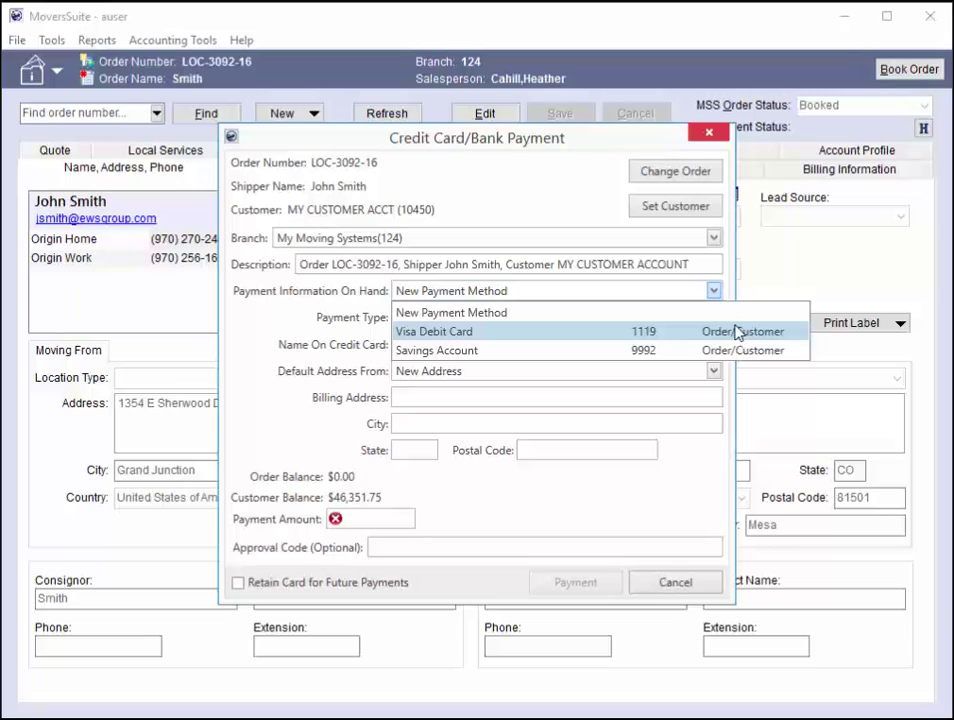
{"action": "left_click", "coordinate": [668, 293]}
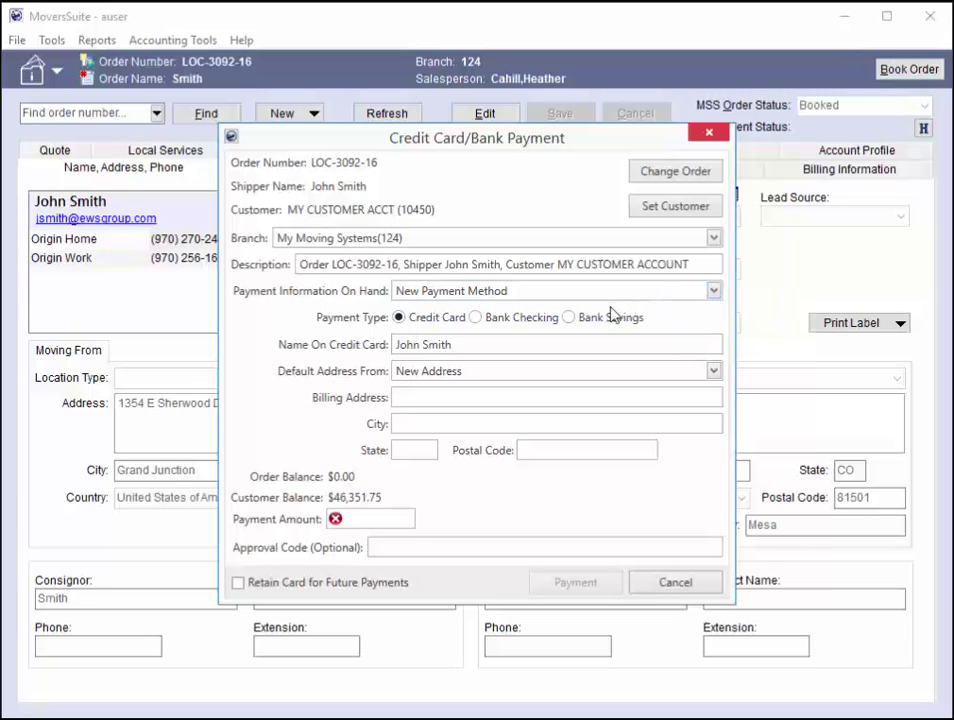
{"action": "left_click", "coordinate": [523, 321]}
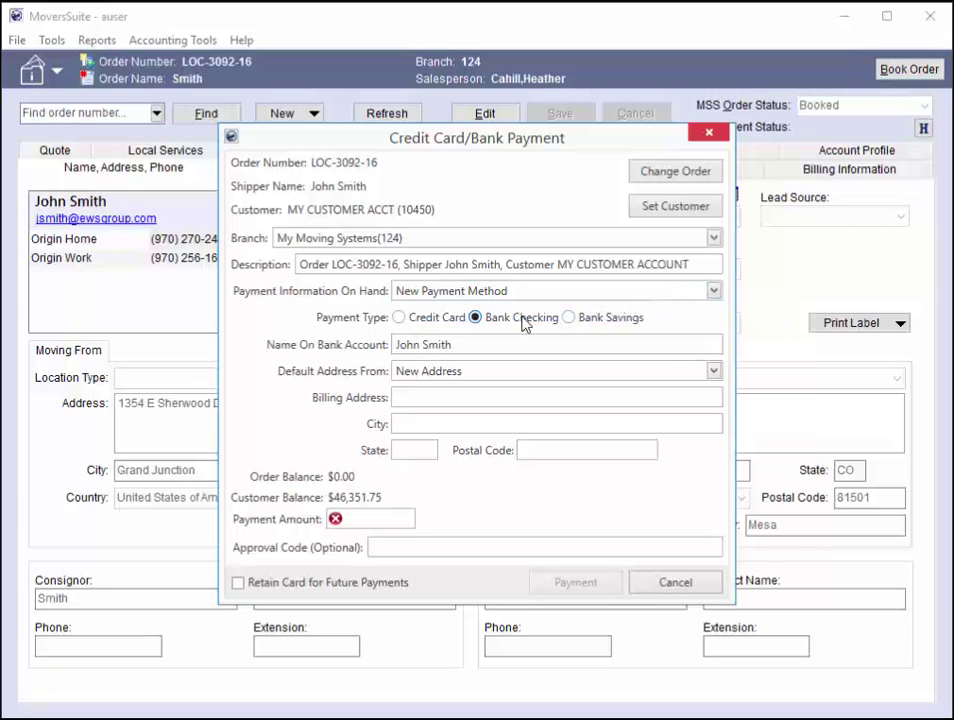
{"action": "left_click", "coordinate": [714, 372]}
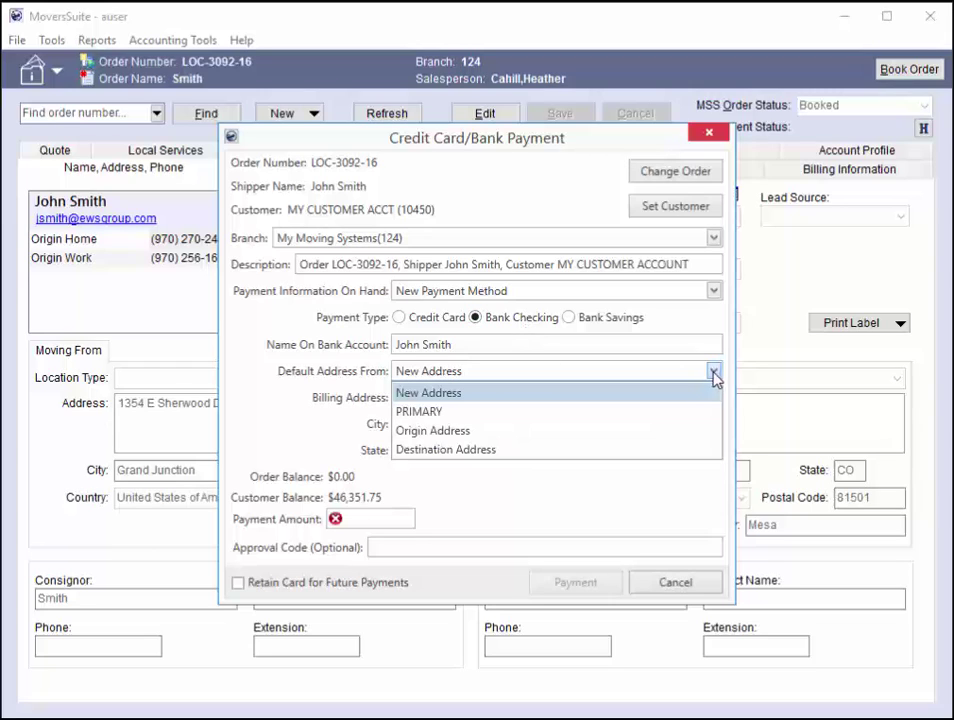
{"action": "left_click", "coordinate": [637, 412]}
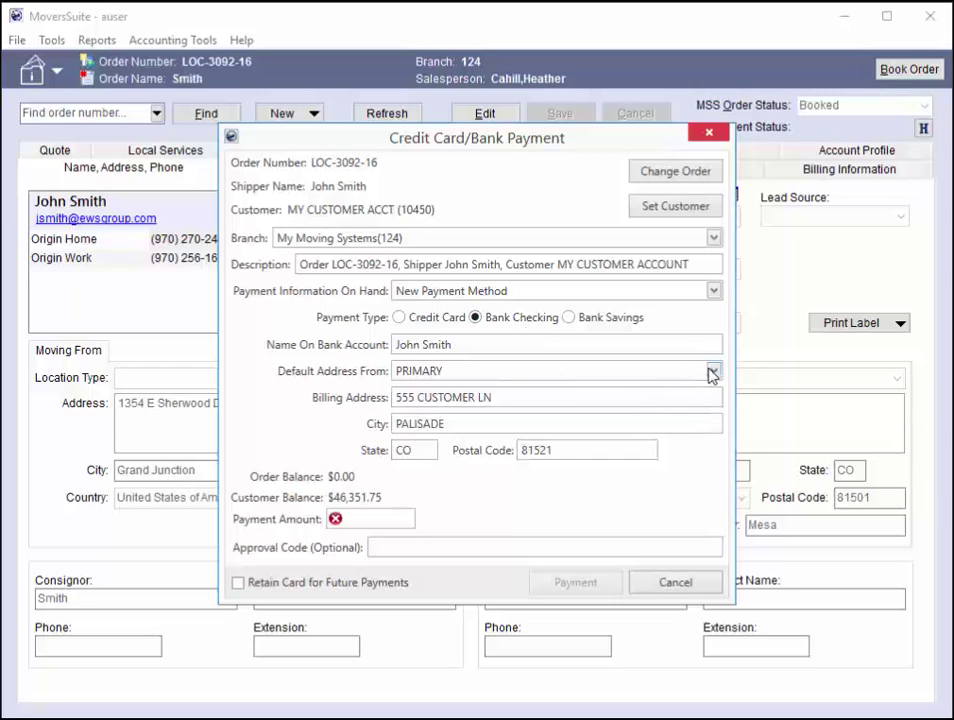
{"action": "left_click", "coordinate": [714, 371]}
{"action": "left_click", "coordinate": [592, 431]}
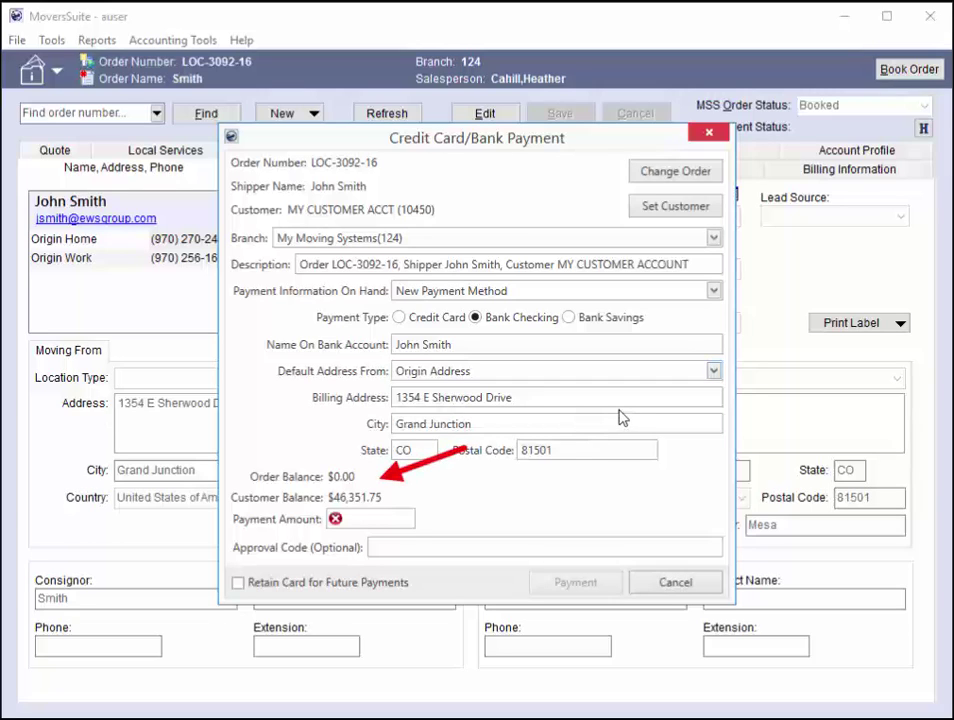
Step: Enter a 150.00 amount, check Retain Card, and submit the payment to CSI Pay
{"action": "left_click", "coordinate": [380, 517]}
{"action": "type", "text": "15."}
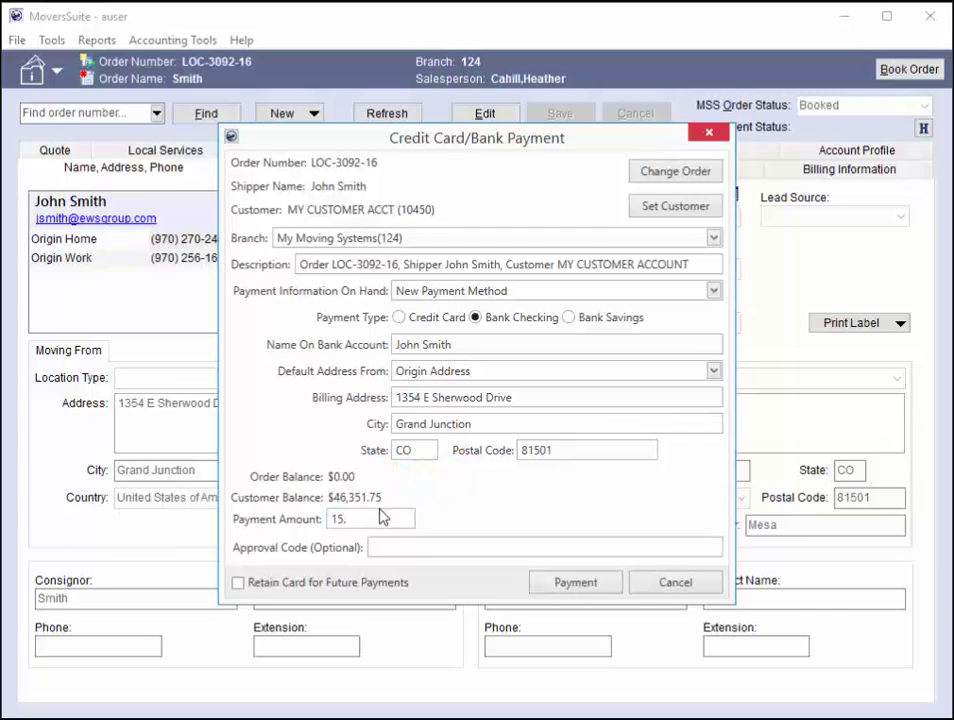
{"action": "key", "text": "BackSpace"}
{"action": "type", "text": "0"}
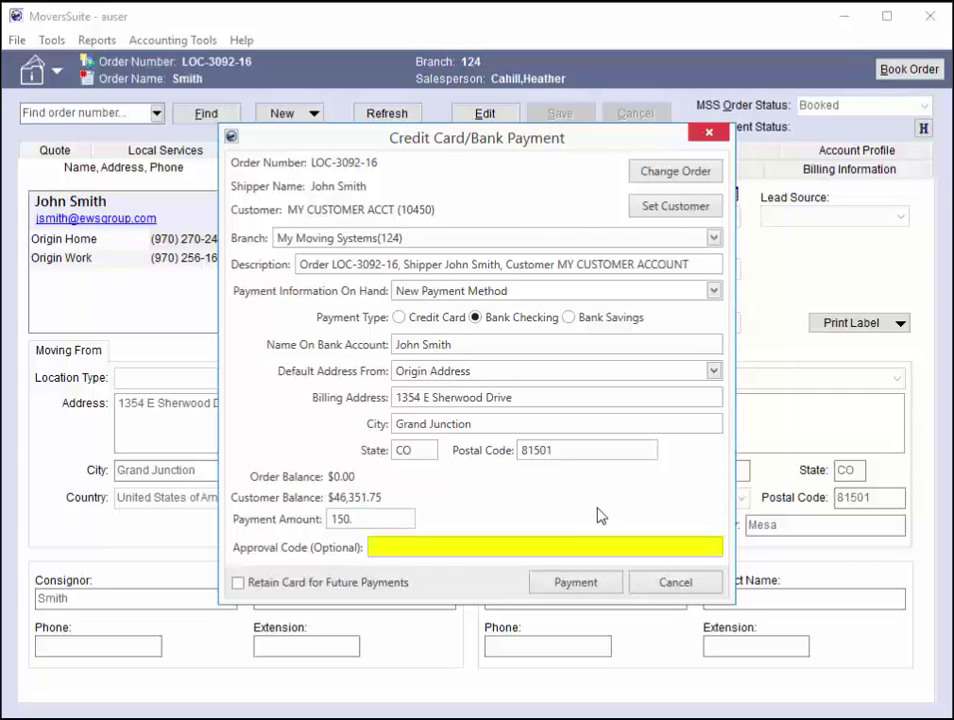
{"action": "type", "text": "."}
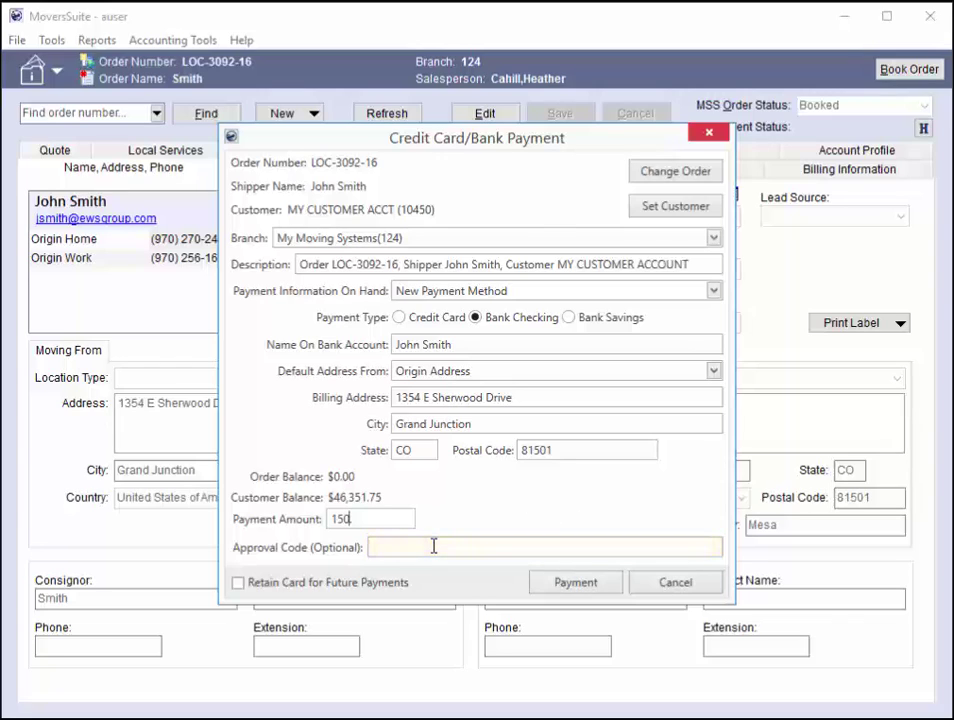
{"action": "left_click", "coordinate": [383, 588]}
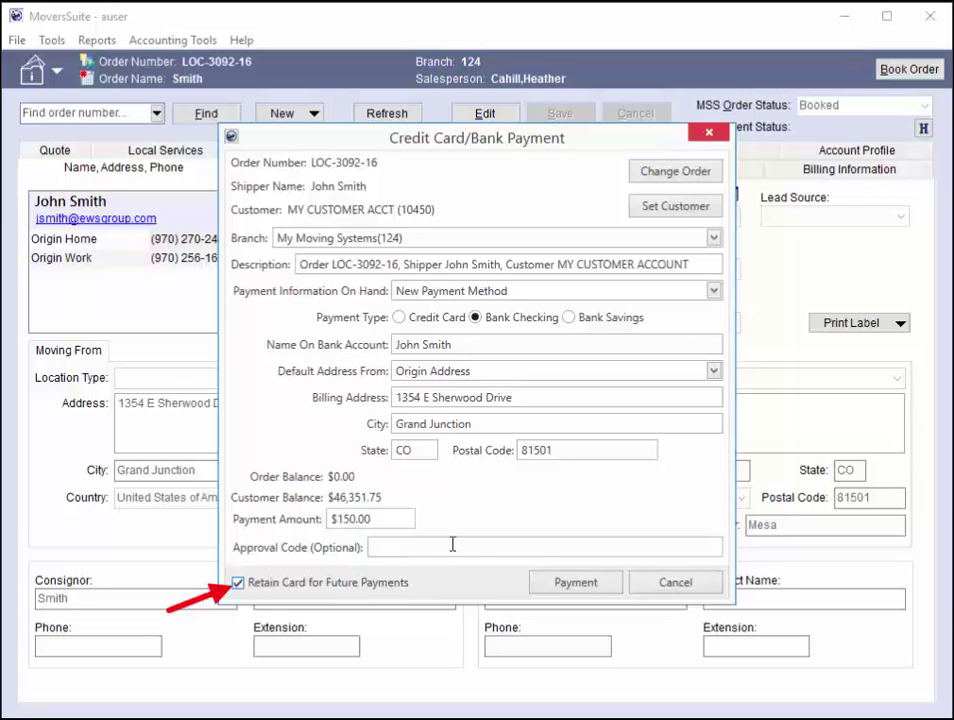
{"action": "left_click", "coordinate": [590, 585]}
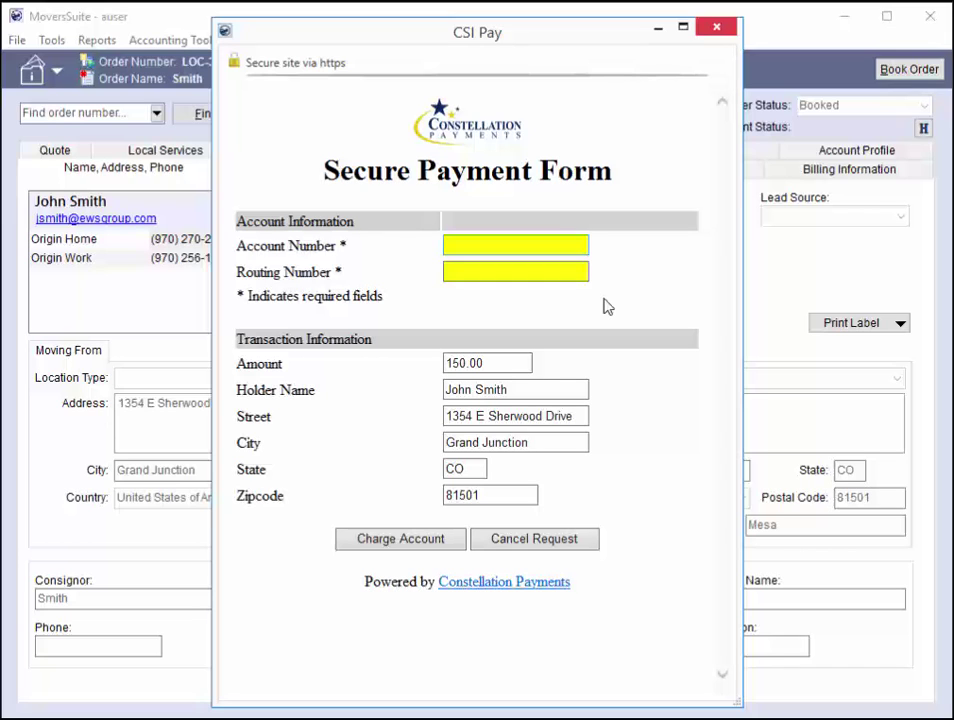
Step: Cancel the CSI Pay request and drop down the Payment Information On Hand list
{"action": "left_click", "coordinate": [556, 542]}
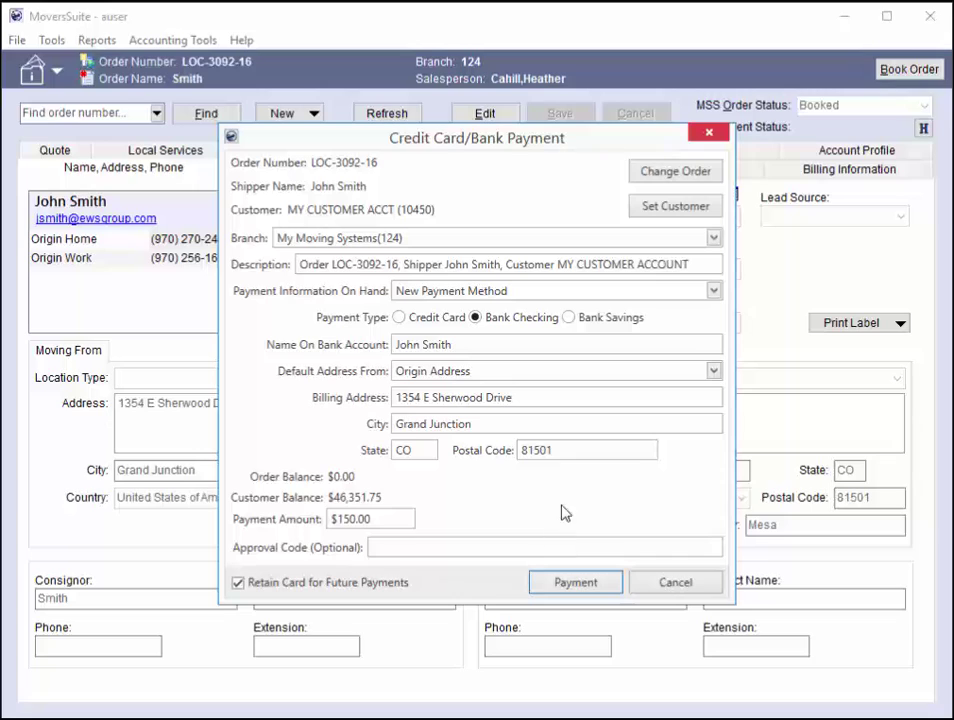
{"action": "left_click", "coordinate": [713, 291]}
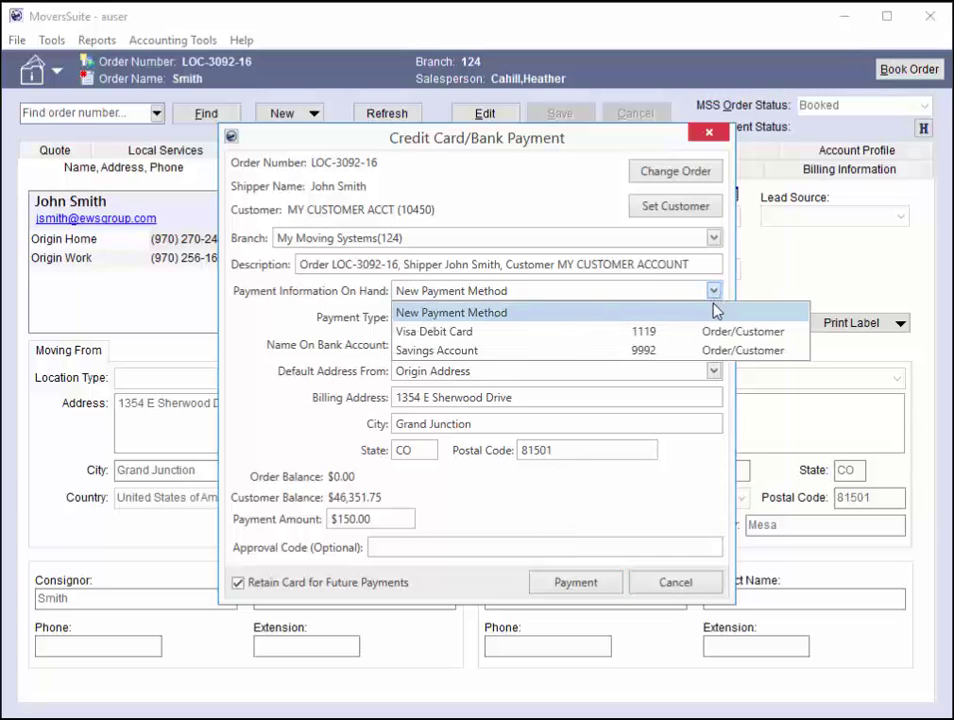
Step: Select the saved Savings Account as payment method and charge the $150.00 payment
{"action": "left_click", "coordinate": [706, 353]}
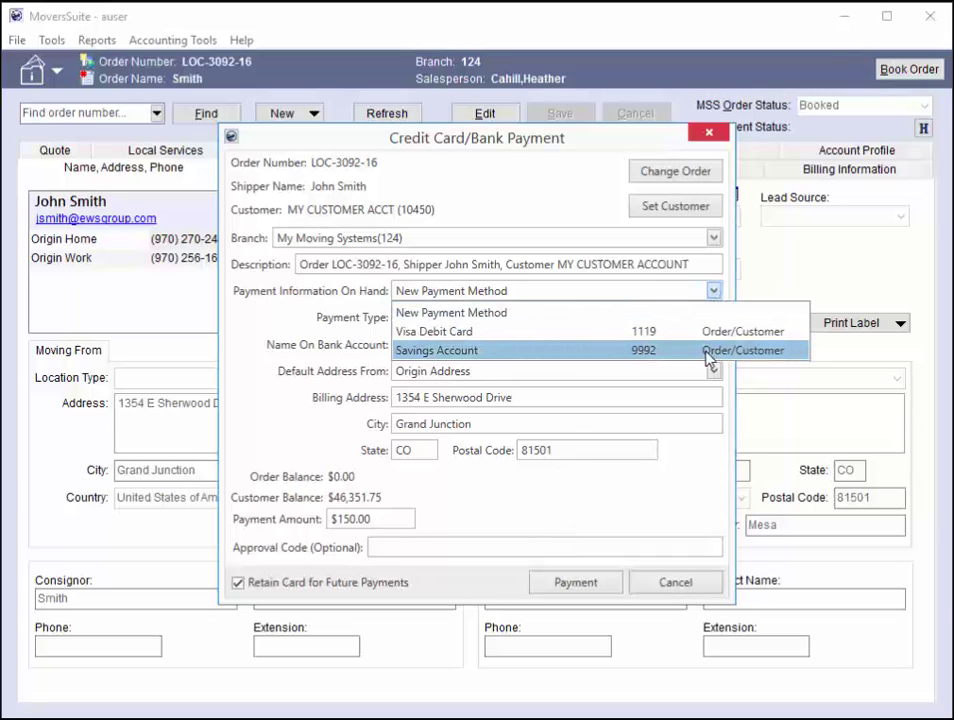
{"action": "left_click", "coordinate": [706, 351]}
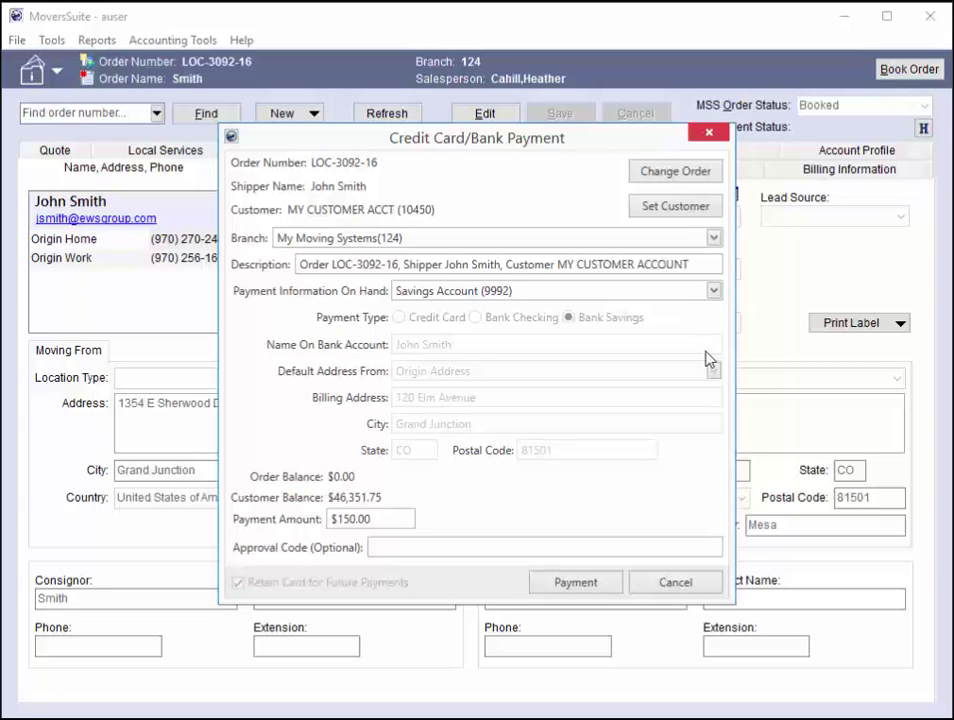
{"action": "left_click", "coordinate": [714, 291]}
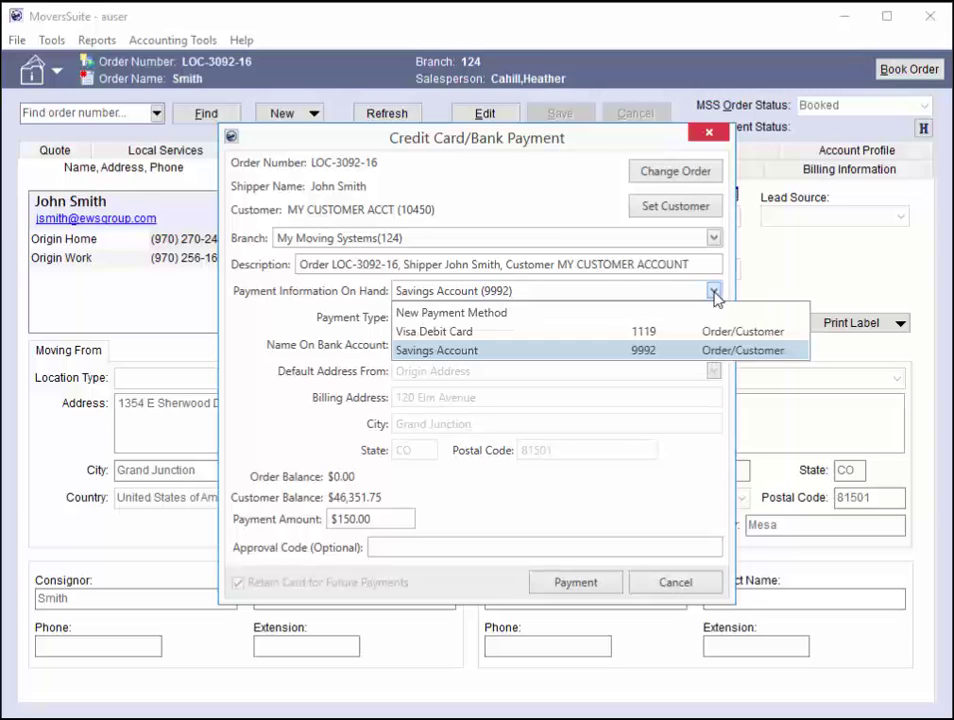
{"action": "left_click", "coordinate": [703, 350]}
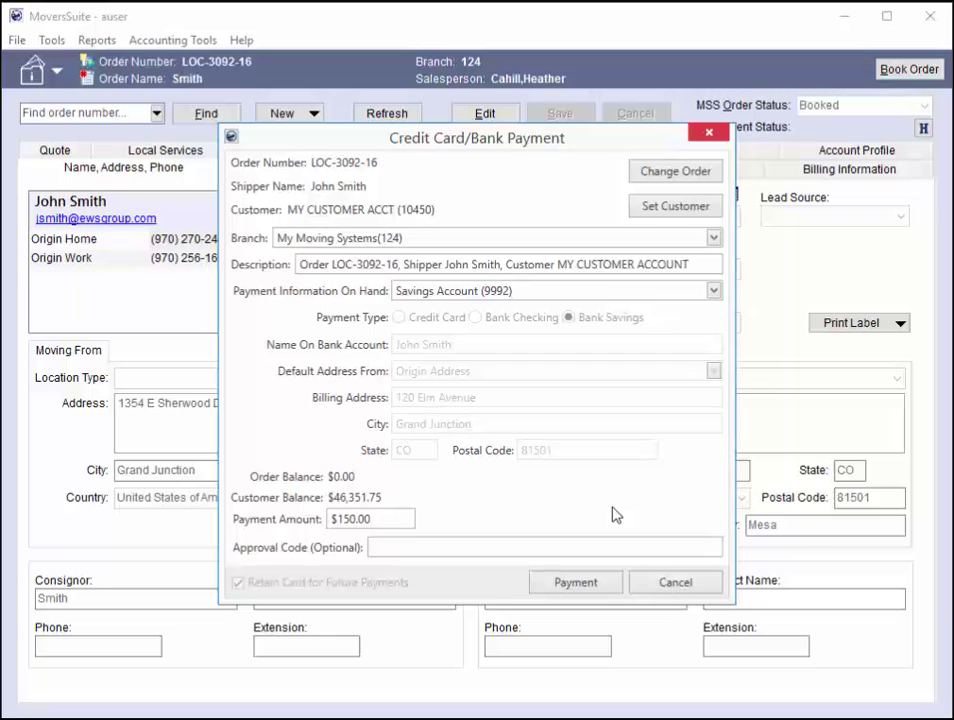
{"action": "left_click", "coordinate": [589, 585]}
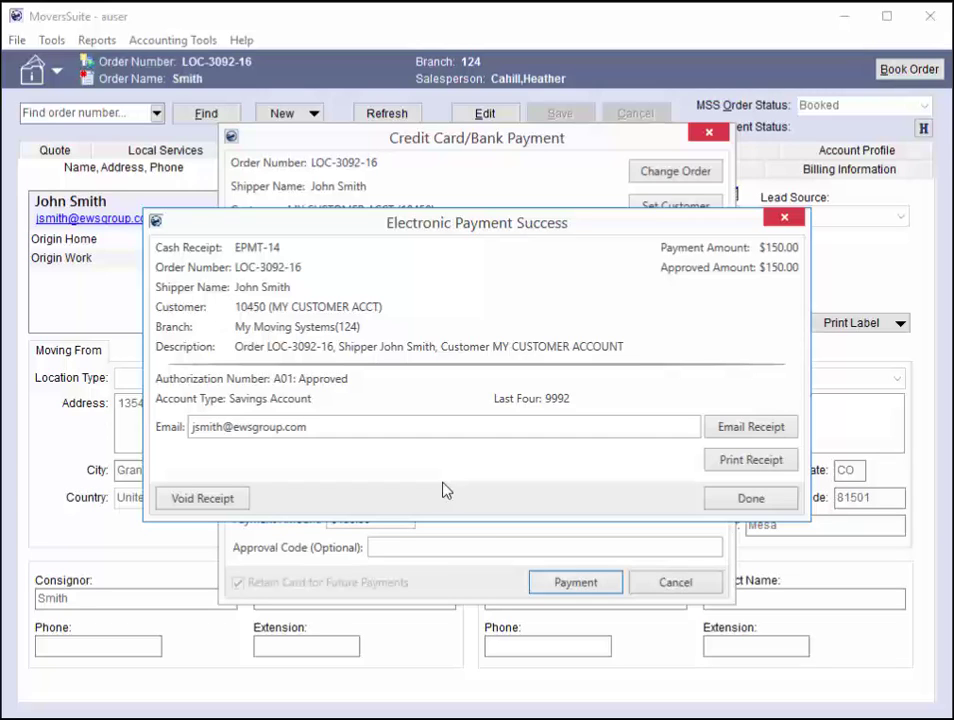
Step: Close the confirmation, search Cash Receipts for 'EPMT', and open receipt EPMT-14
{"action": "left_click", "coordinate": [752, 498]}
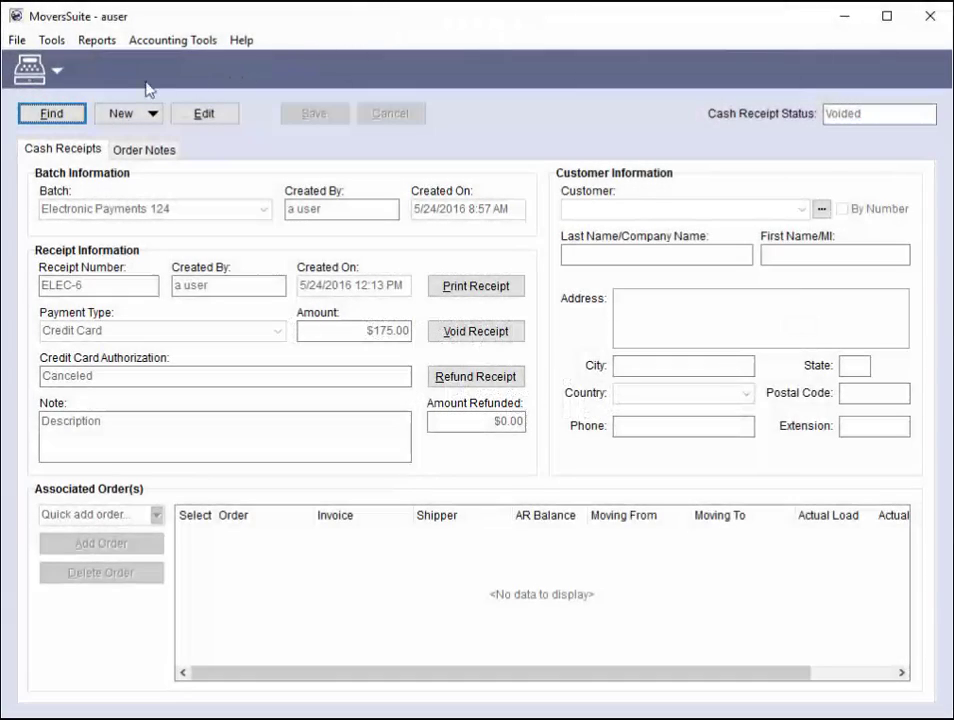
{"action": "left_click", "coordinate": [79, 117]}
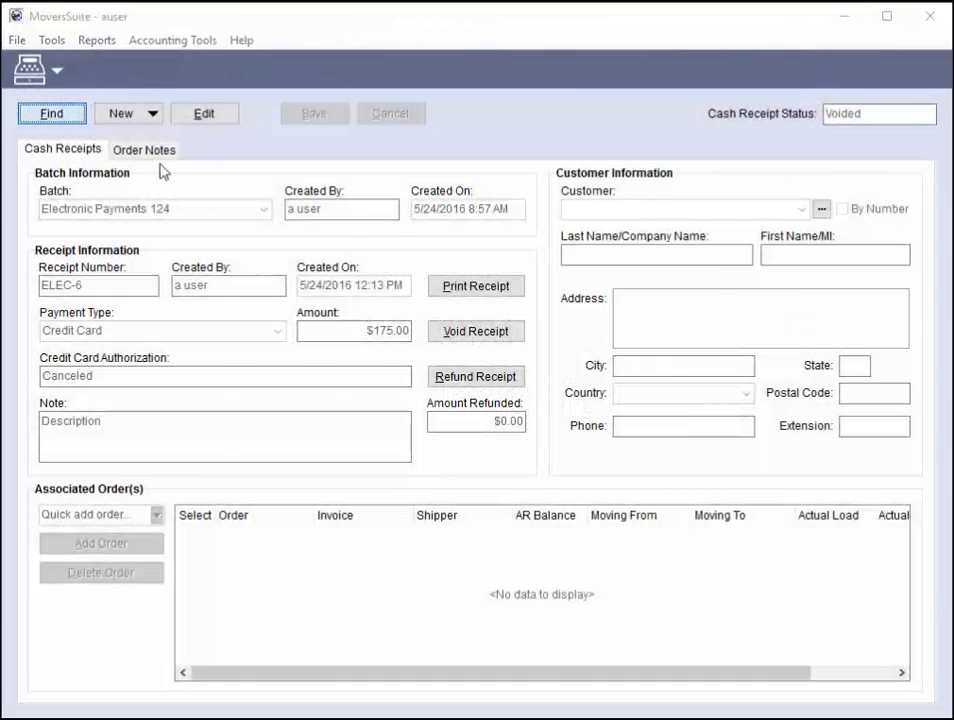
{"action": "type", "text": "EPMT"}
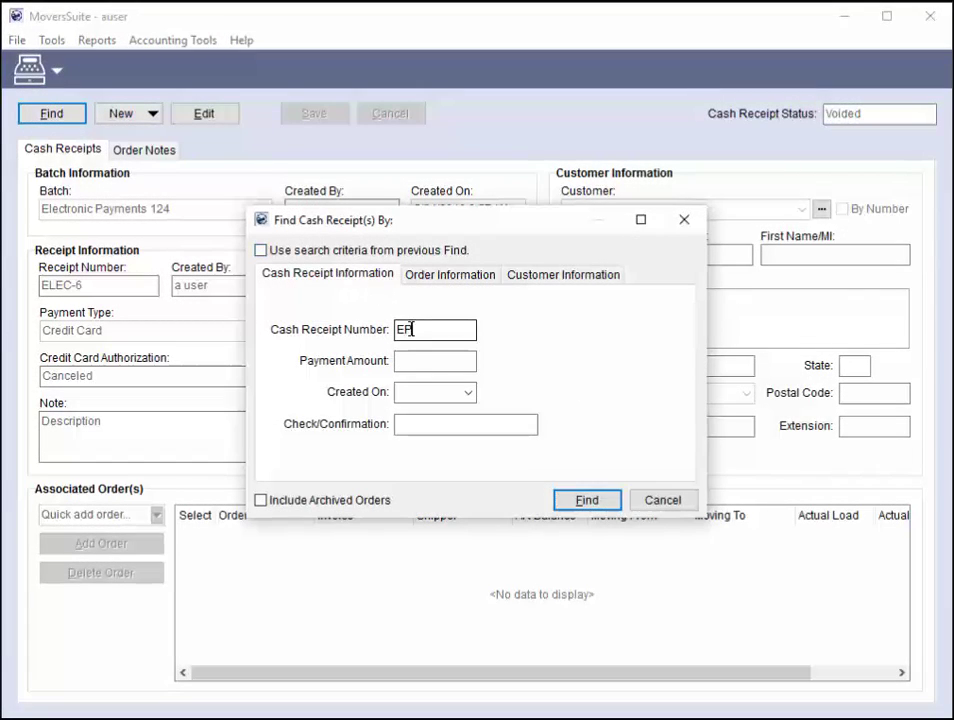
{"action": "left_click", "coordinate": [586, 499]}
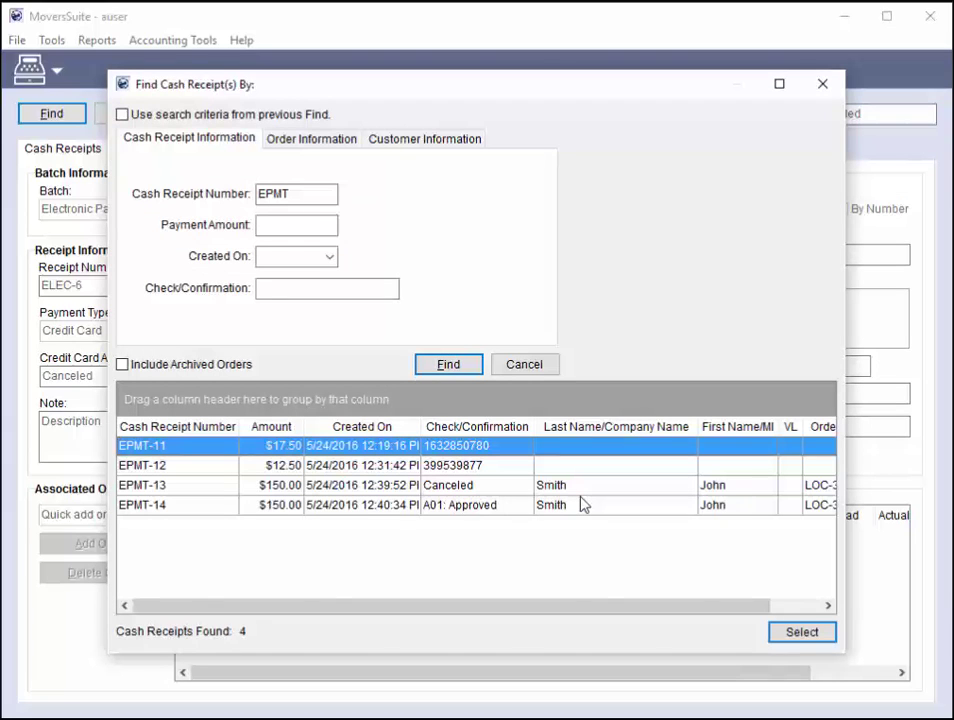
{"action": "left_click", "coordinate": [411, 506]}
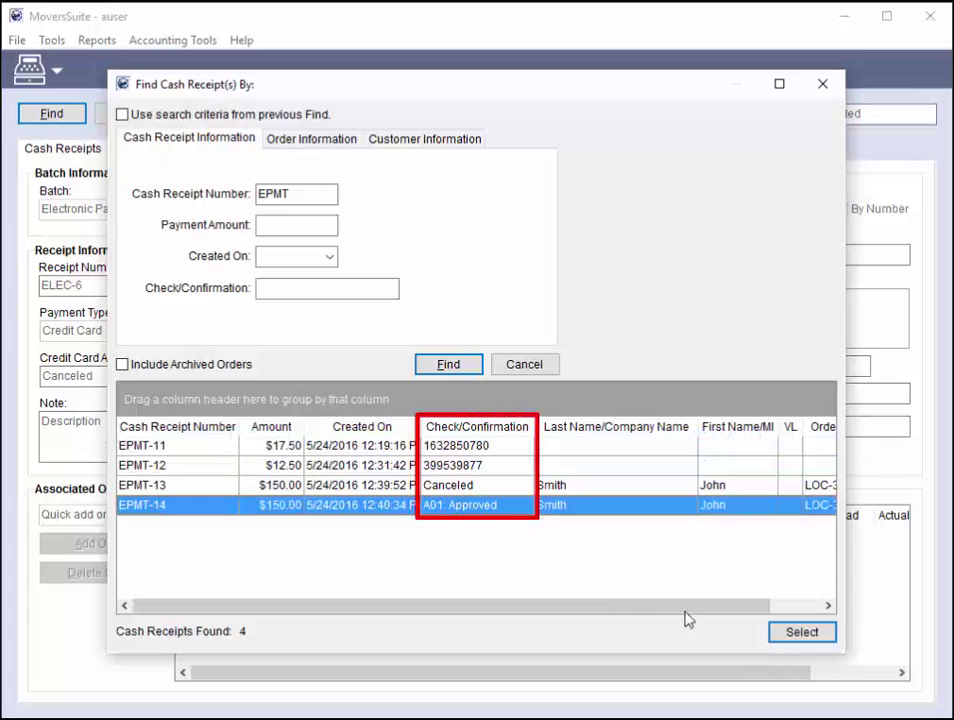
{"action": "left_click", "coordinate": [808, 636]}
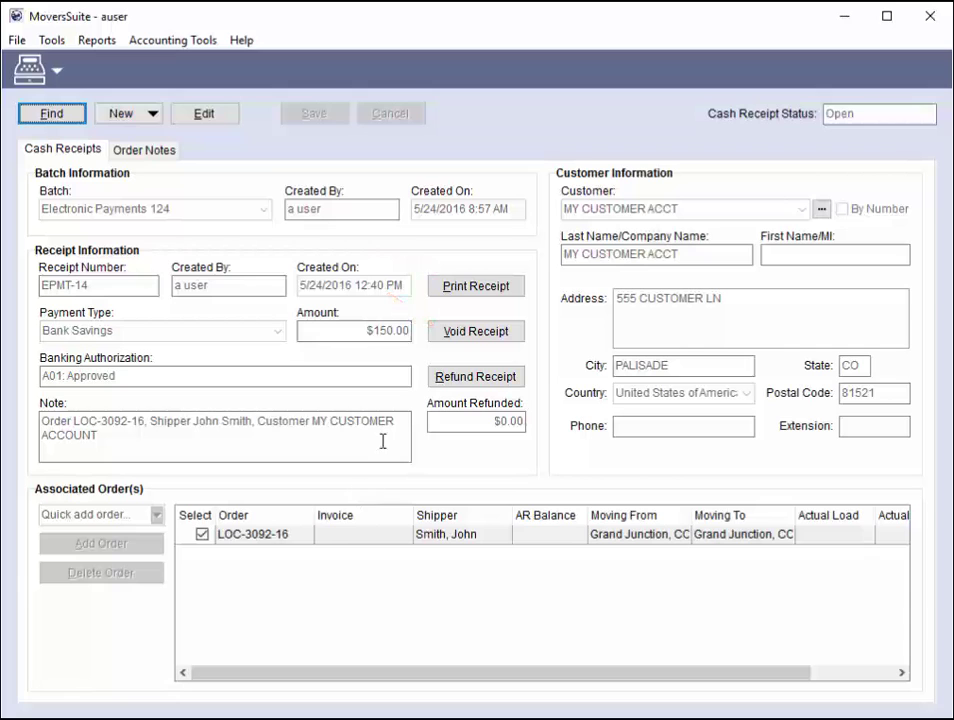
{"action": "left_click", "coordinate": [452, 332]}
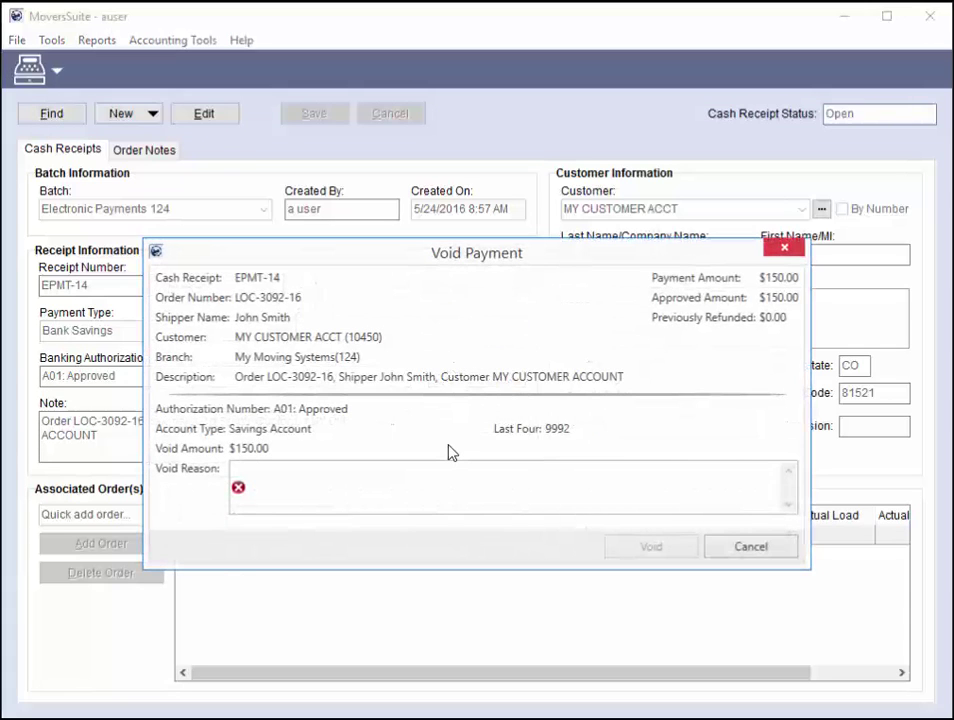
{"action": "left_click", "coordinate": [746, 550]}
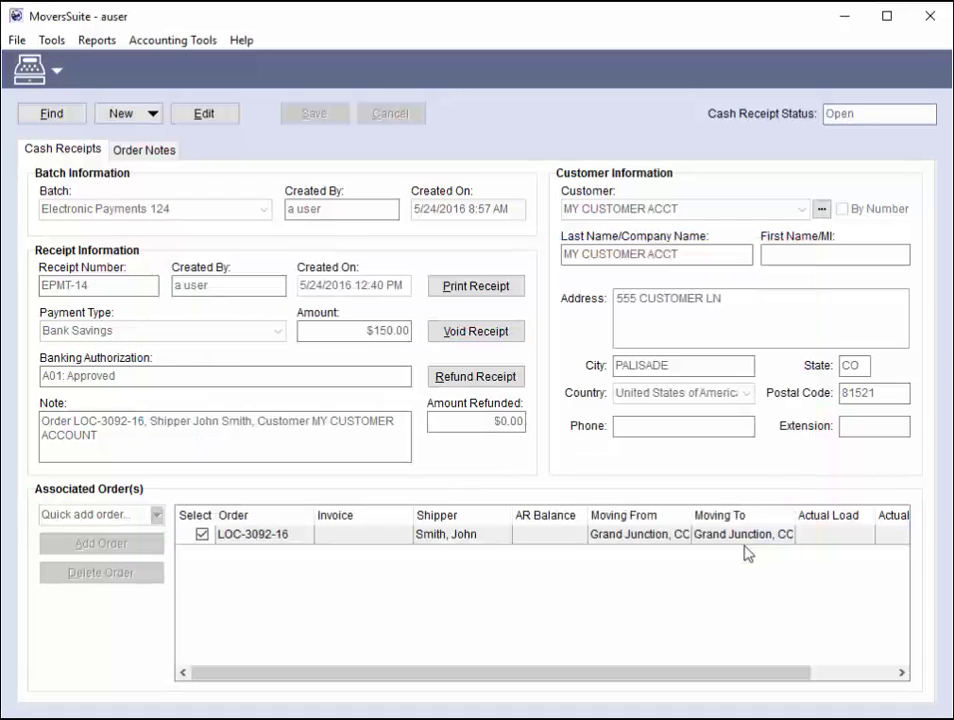
Step: Refund $75.00 of receipt EPMT-14 with the reason 'Not wanted'
{"action": "left_click", "coordinate": [516, 382]}
{"action": "left_click", "coordinate": [296, 450]}
{"action": "left_click_drag", "start_coordinate": [296, 450], "coordinate": [262, 462]}
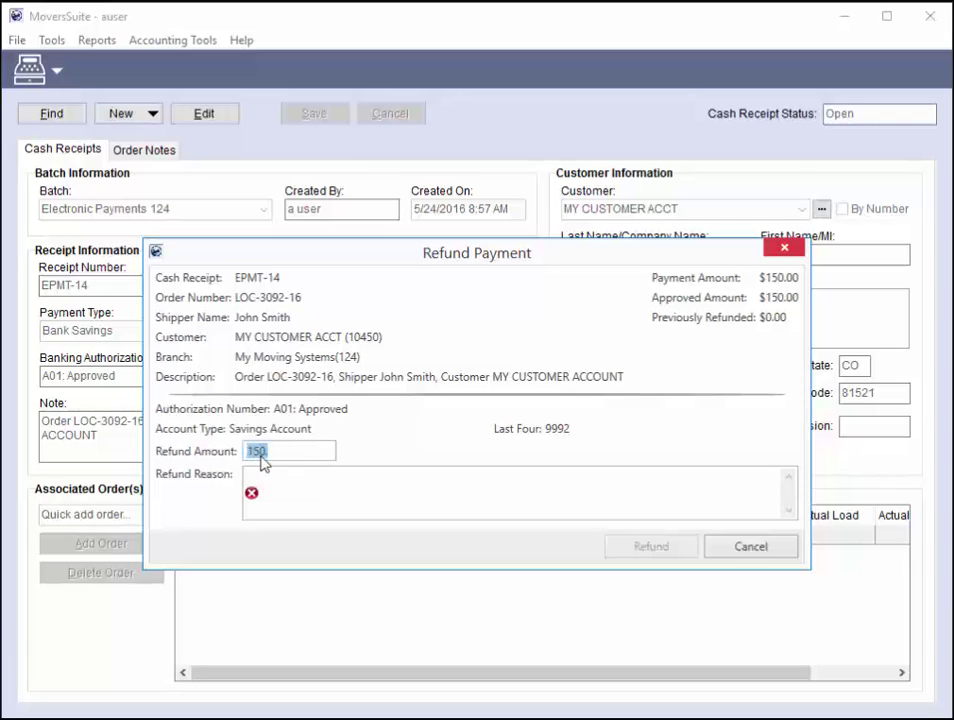
{"action": "type", "text": "75"}
{"action": "key", "text": "Tab"}
{"action": "type", "text": "Not wanted"}
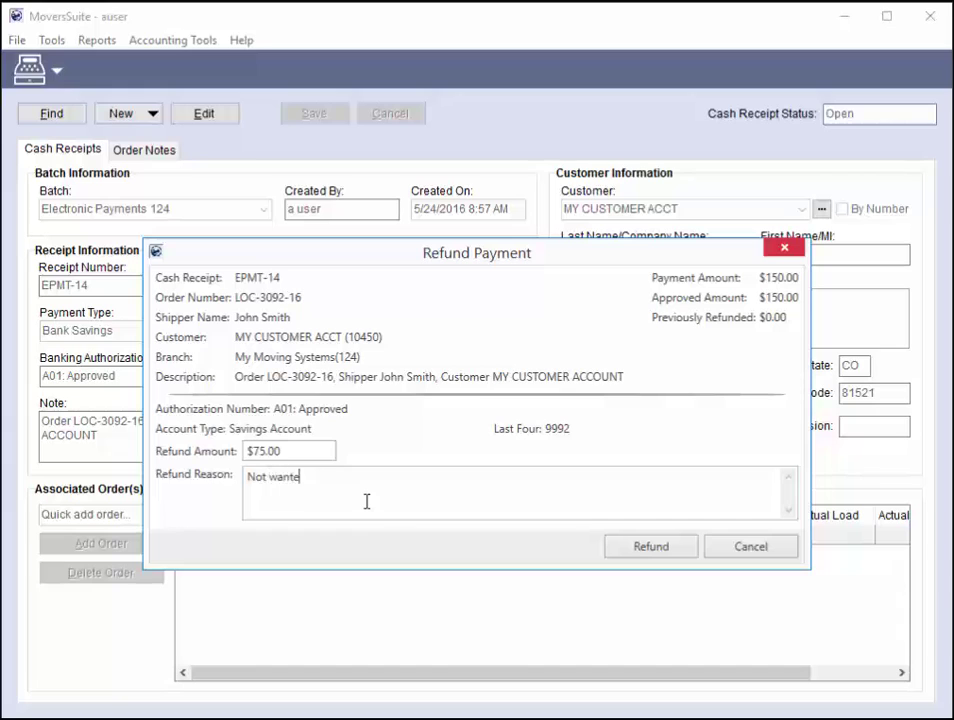
{"action": "left_click", "coordinate": [624, 551]}
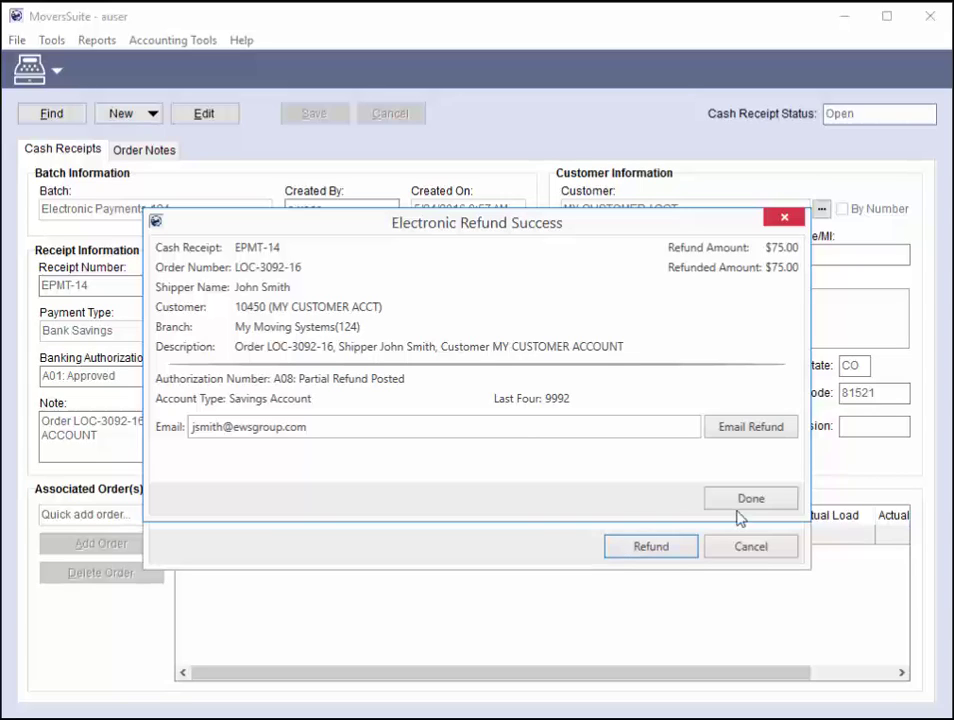
{"action": "left_click", "coordinate": [771, 503]}
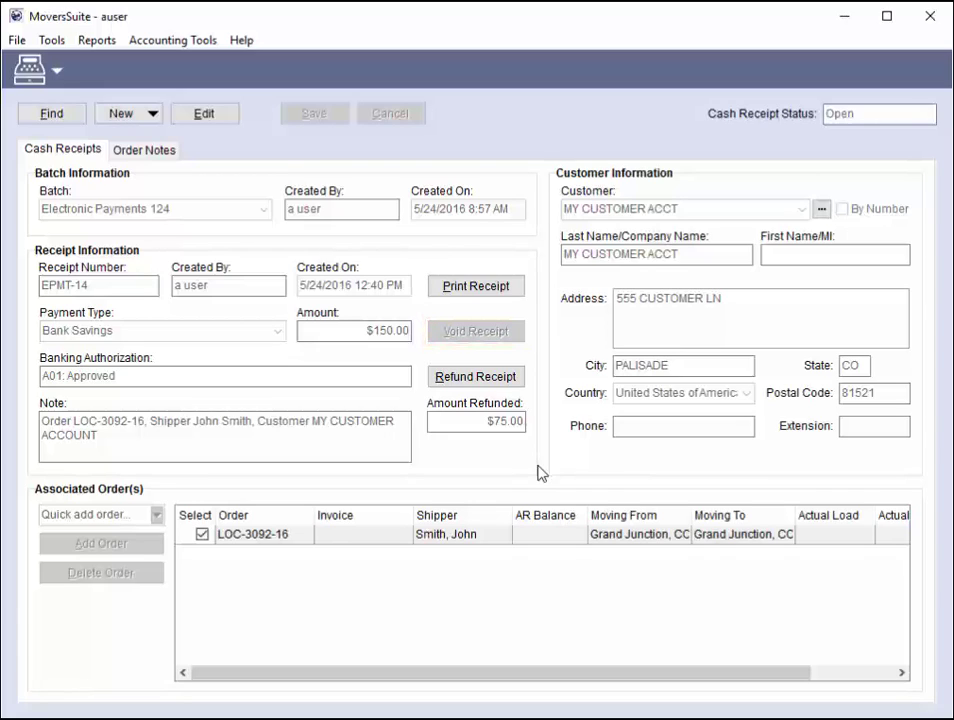
Step: Issue a second $75.00 partial refund on EPMT-14 with the reason 'more'
{"action": "left_click", "coordinate": [500, 378]}
{"action": "left_click", "coordinate": [275, 475]}
{"action": "type", "text": "more"}
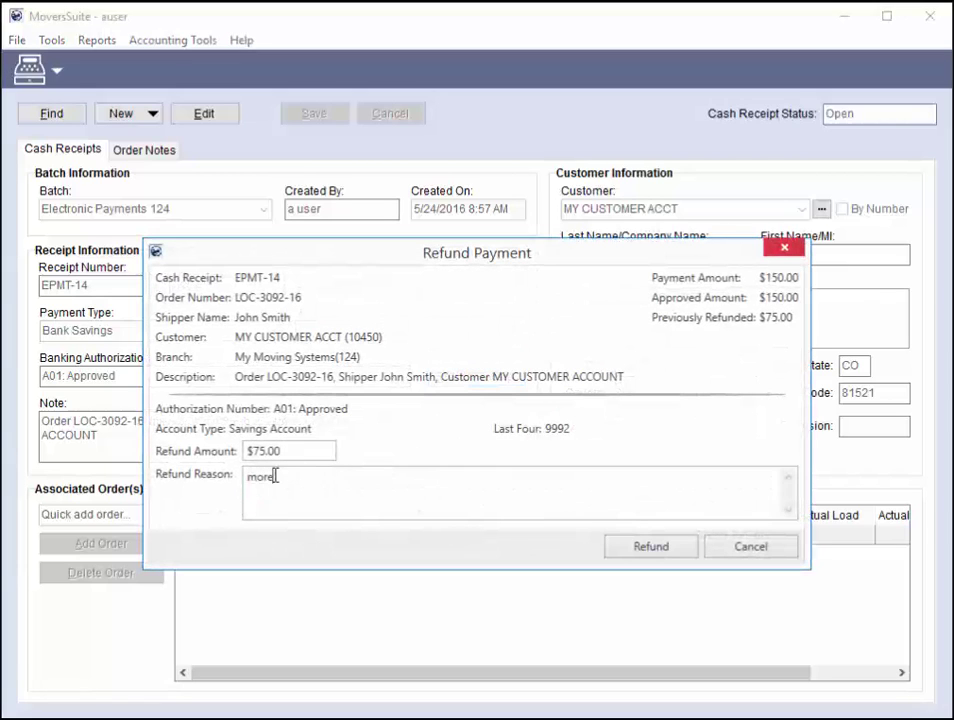
{"action": "left_click", "coordinate": [660, 555]}
{"action": "left_click", "coordinate": [725, 497]}
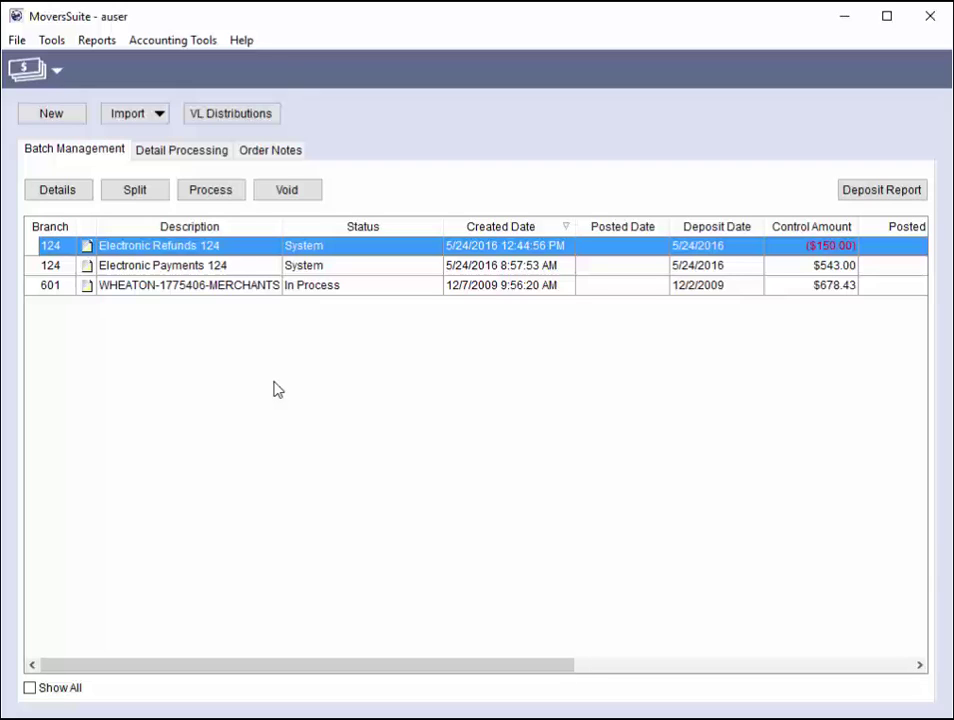
Step: Open the Electronic Payments 124 batch and review its receipts, selecting the ELEC-1 row
{"action": "left_click", "coordinate": [249, 268]}
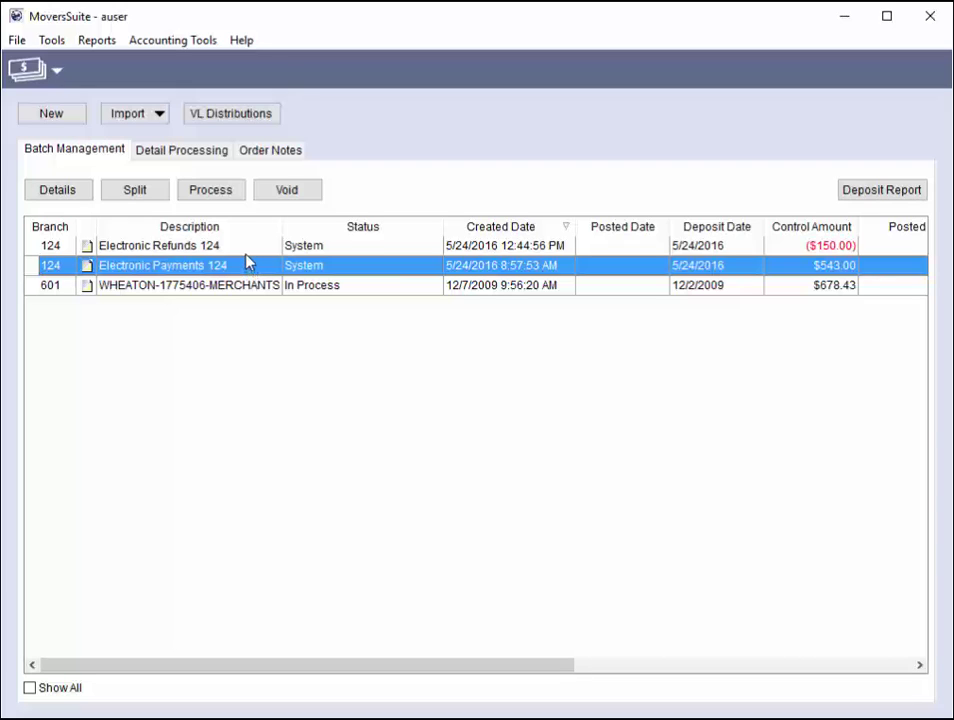
{"action": "left_click", "coordinate": [247, 250]}
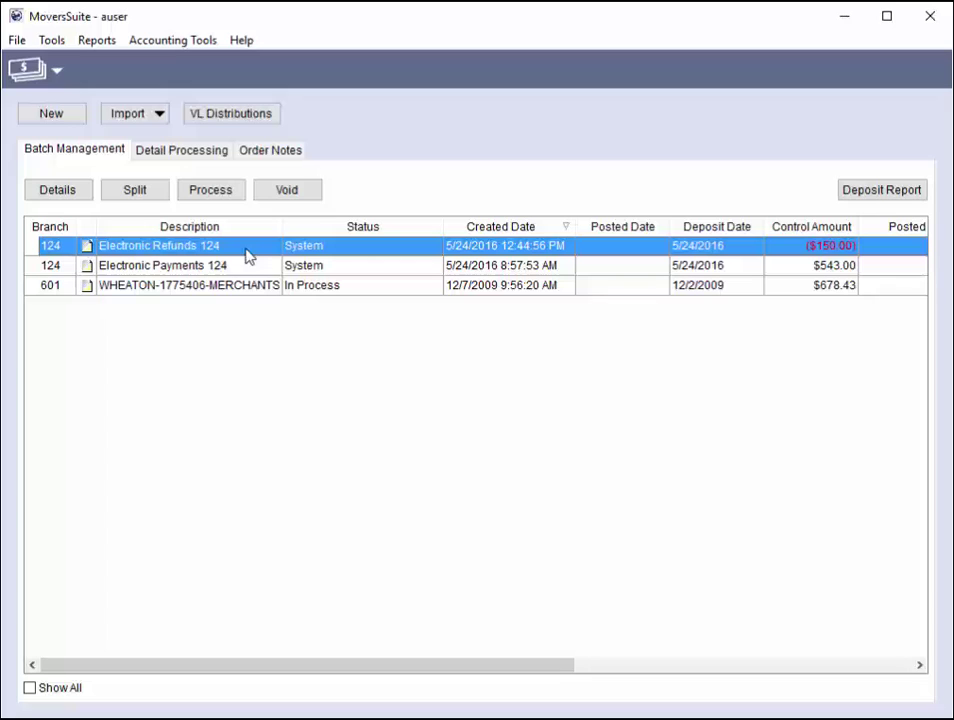
{"action": "left_click", "coordinate": [247, 267]}
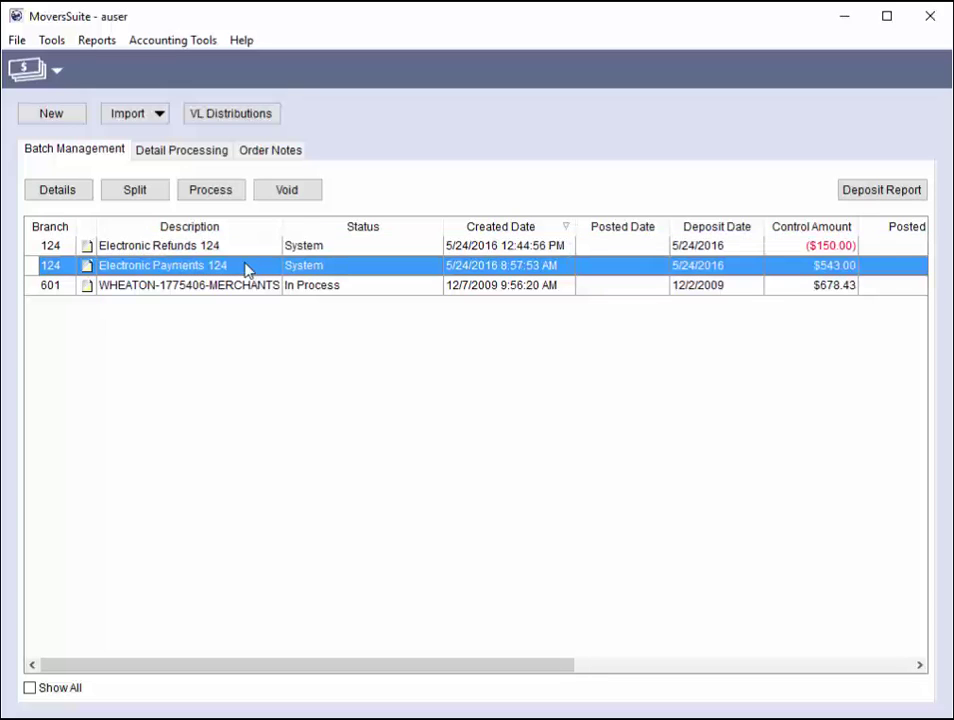
{"action": "left_click", "coordinate": [222, 198]}
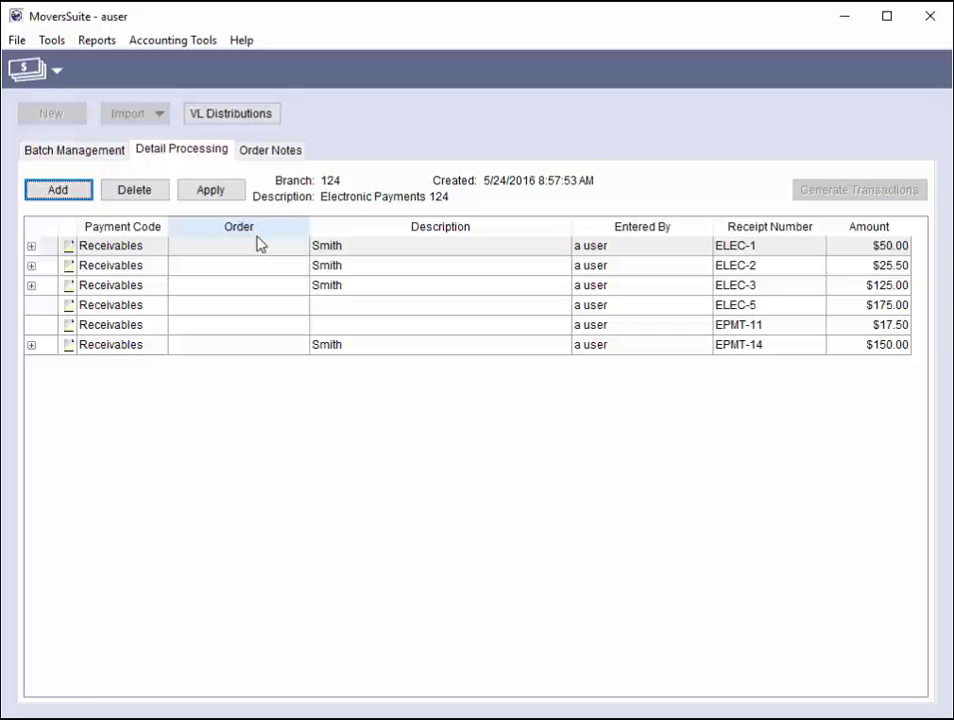
{"action": "left_click", "coordinate": [126, 248]}
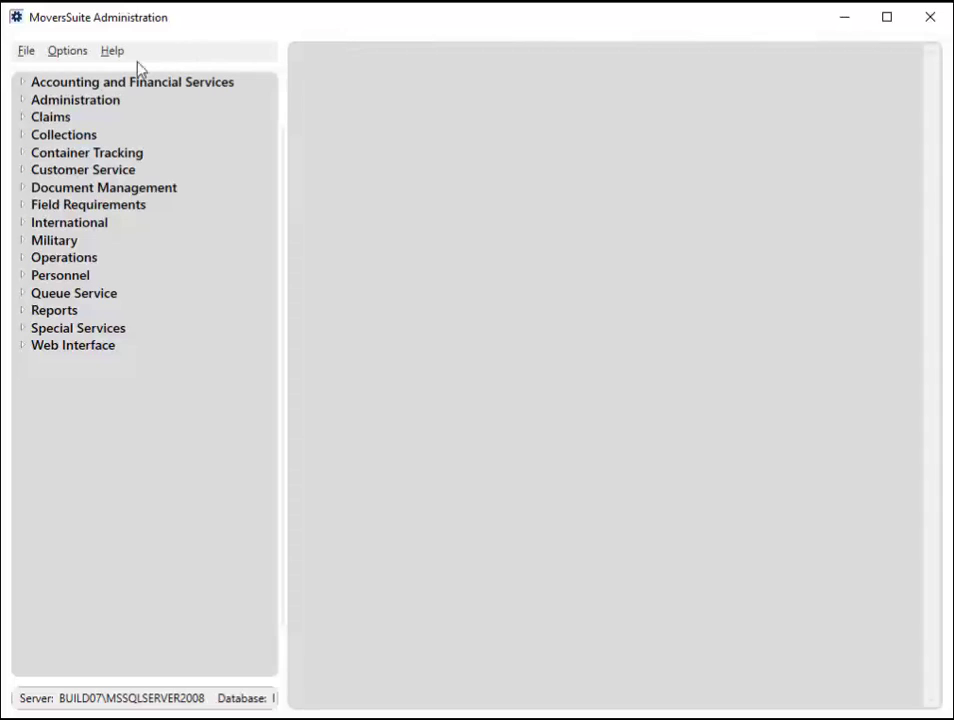
Step: Review the CSI Pay merchant, keeping Constellation Payments as service, and check its credentials
{"action": "left_click", "coordinate": [23, 86]}
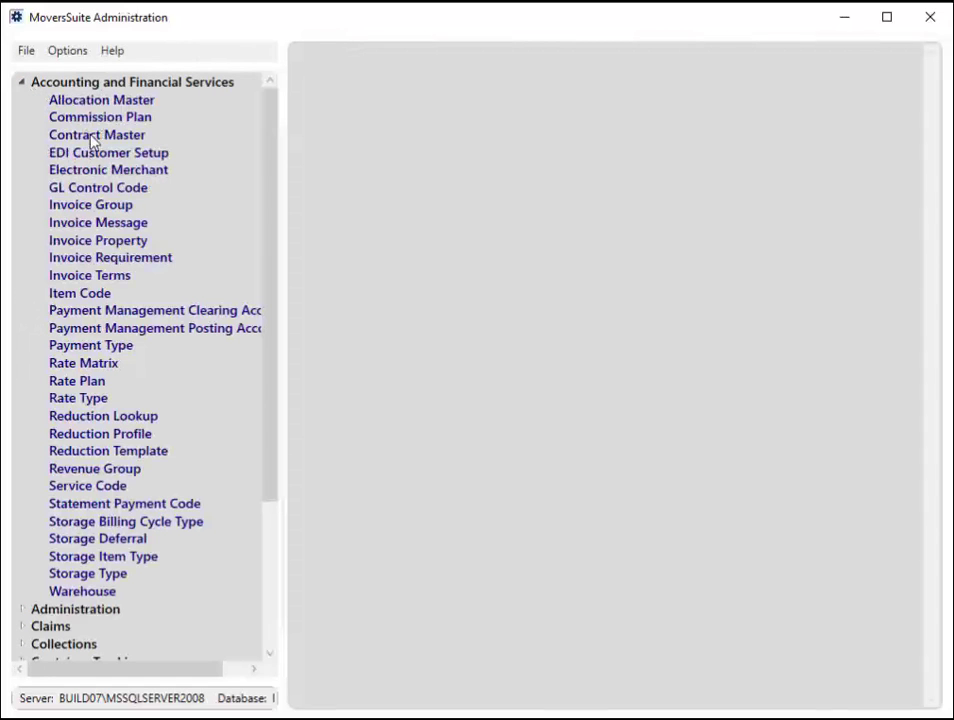
{"action": "left_click", "coordinate": [126, 177]}
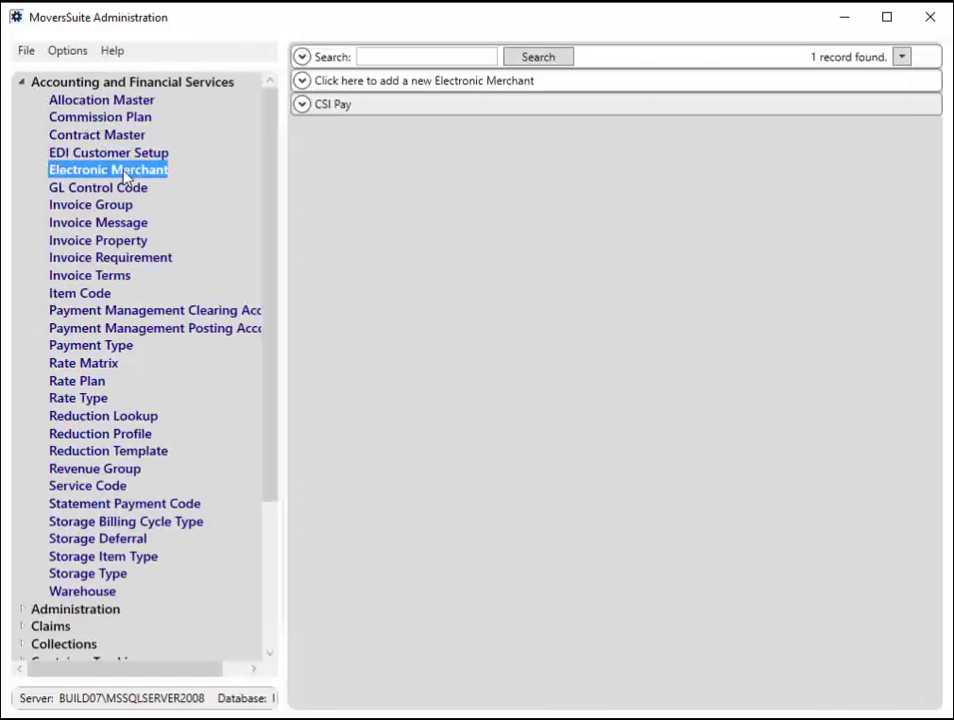
{"action": "left_click", "coordinate": [303, 106]}
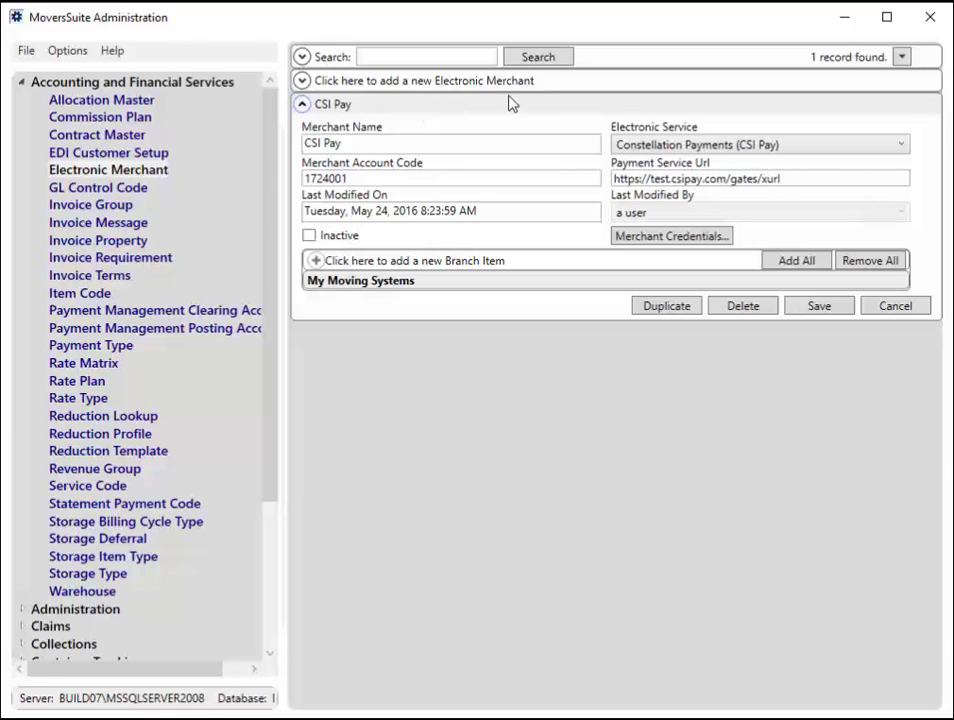
{"action": "left_click", "coordinate": [790, 148]}
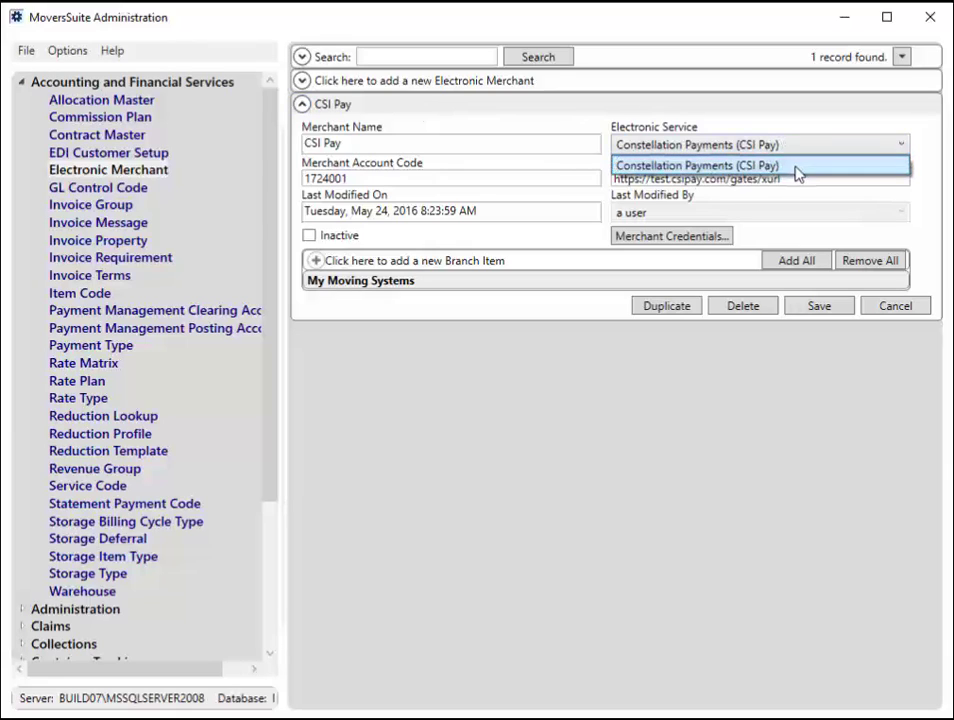
{"action": "left_click", "coordinate": [797, 166]}
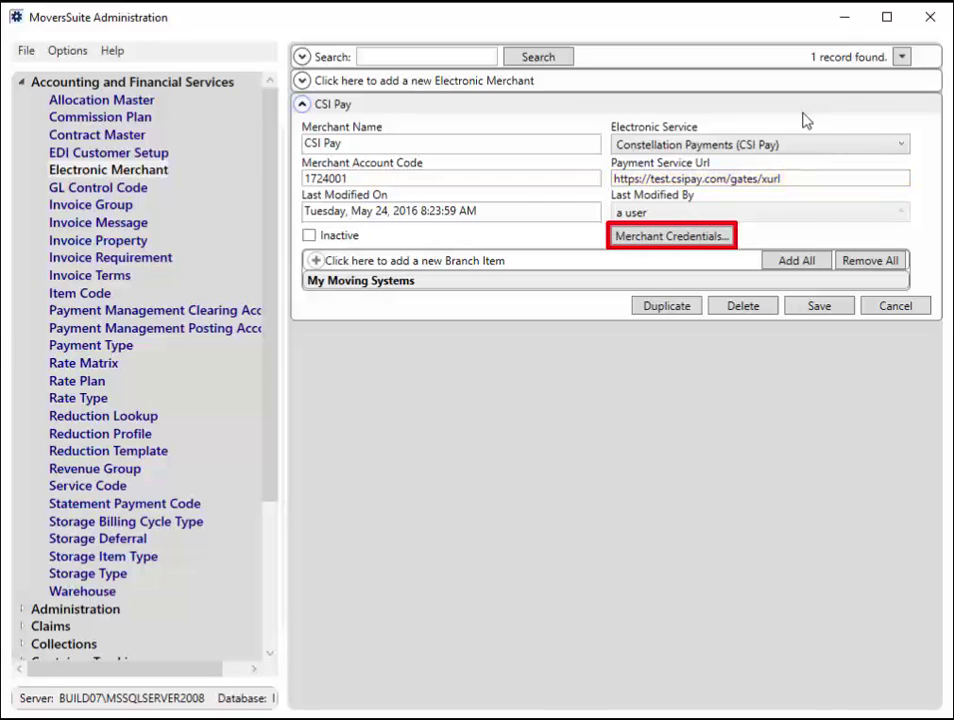
{"action": "left_click", "coordinate": [708, 236]}
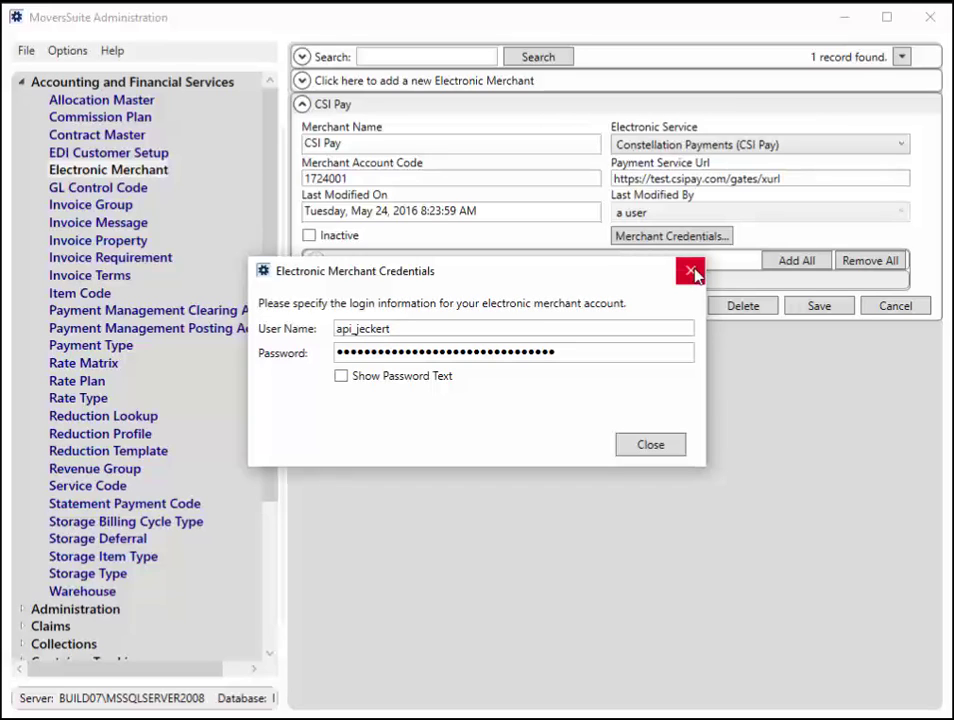
{"action": "left_click", "coordinate": [690, 271]}
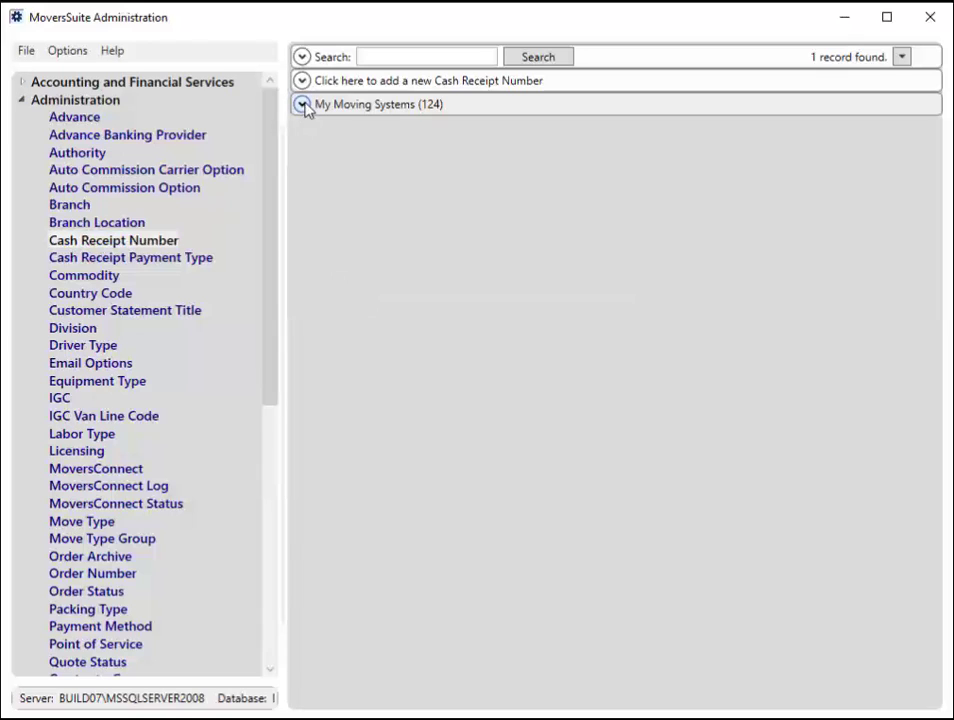
Step: Check My Moving Systems (124) and the user's profile settings, then start a security profile detail
{"action": "left_click", "coordinate": [302, 104]}
{"action": "left_click", "coordinate": [465, 108]}
{"action": "left_click", "coordinate": [473, 110]}
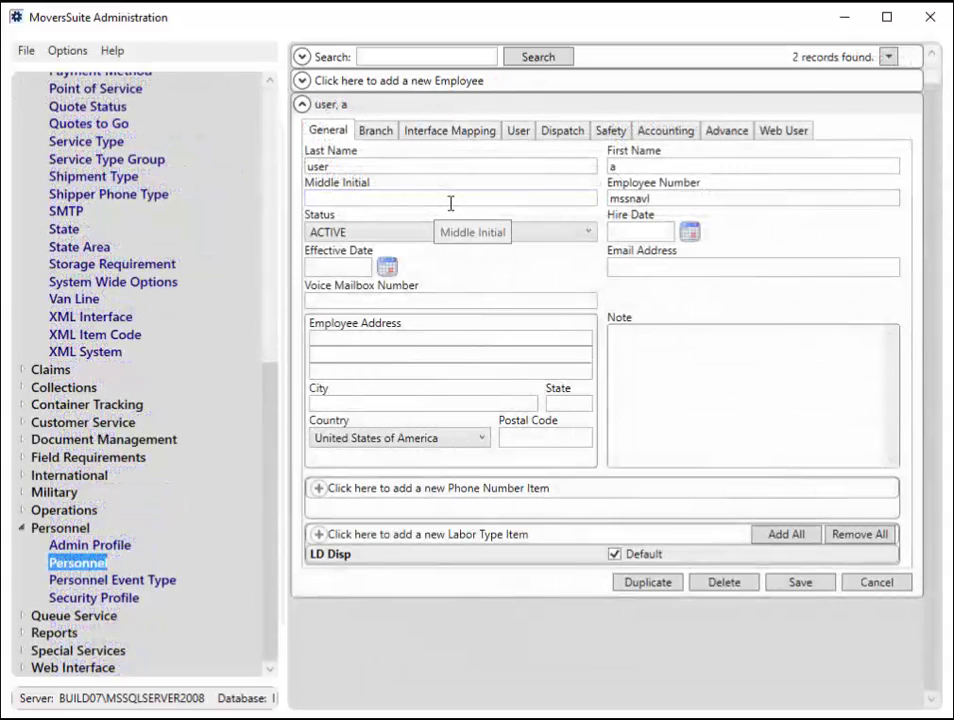
{"action": "left_click", "coordinate": [519, 136]}
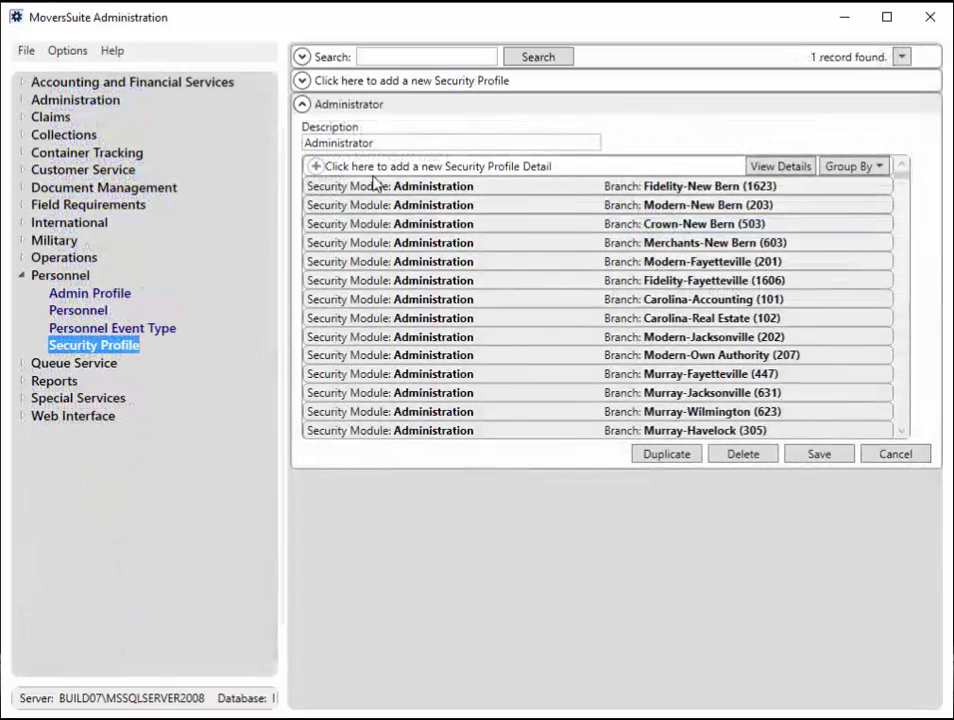
{"action": "left_click", "coordinate": [383, 168]}
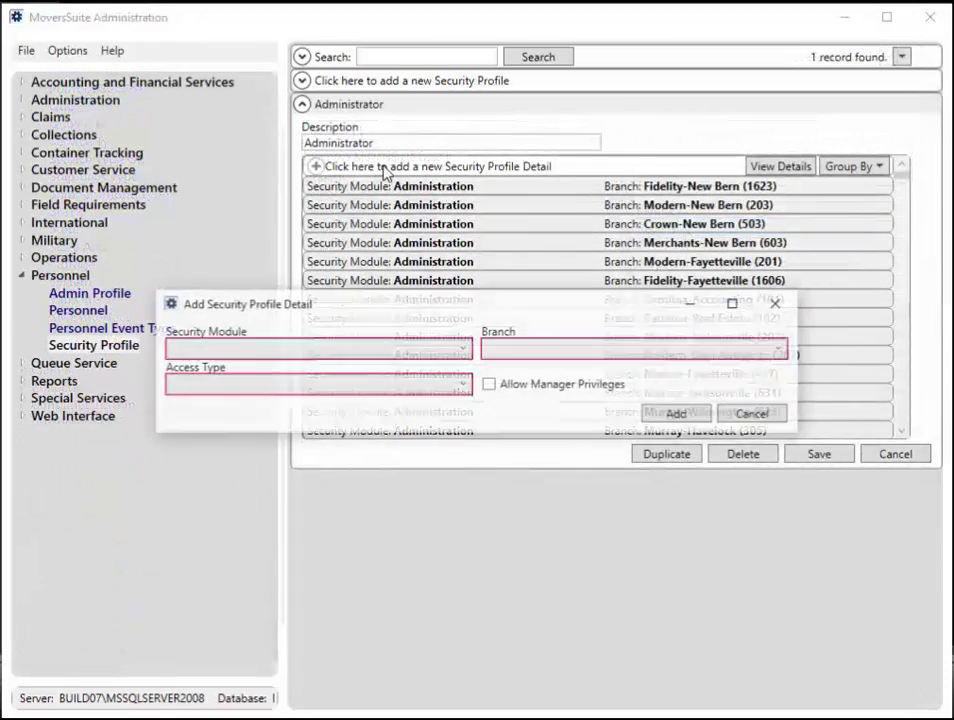
Step: Add a Cash Receipts security detail with Full access, then expand the Payment Receipt report
{"action": "left_click", "coordinate": [391, 350]}
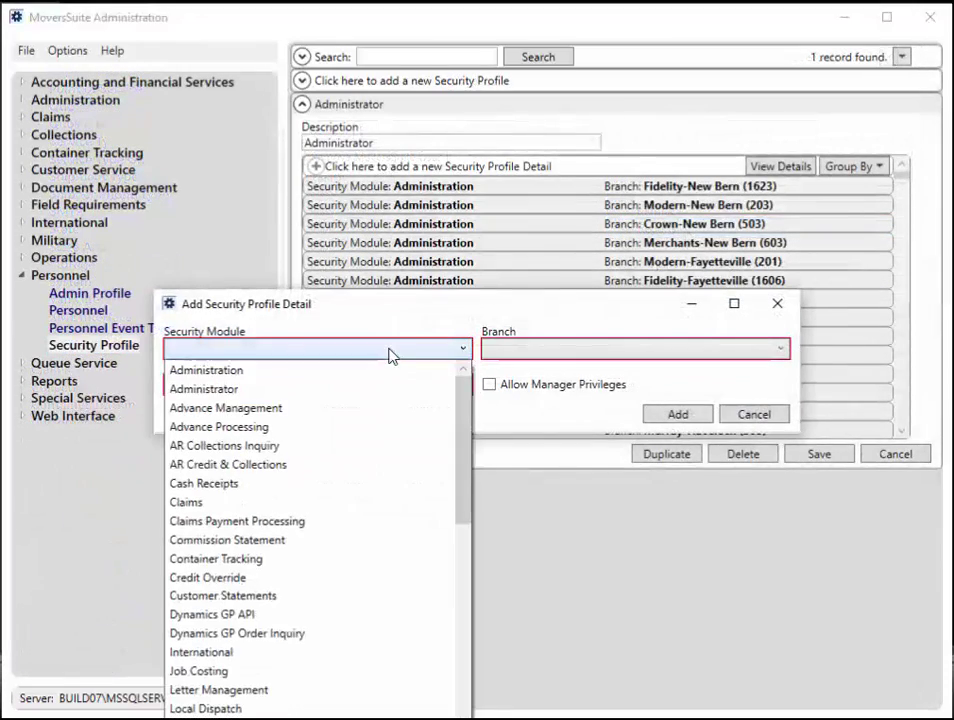
{"action": "left_click", "coordinate": [348, 483]}
{"action": "left_click", "coordinate": [336, 391]}
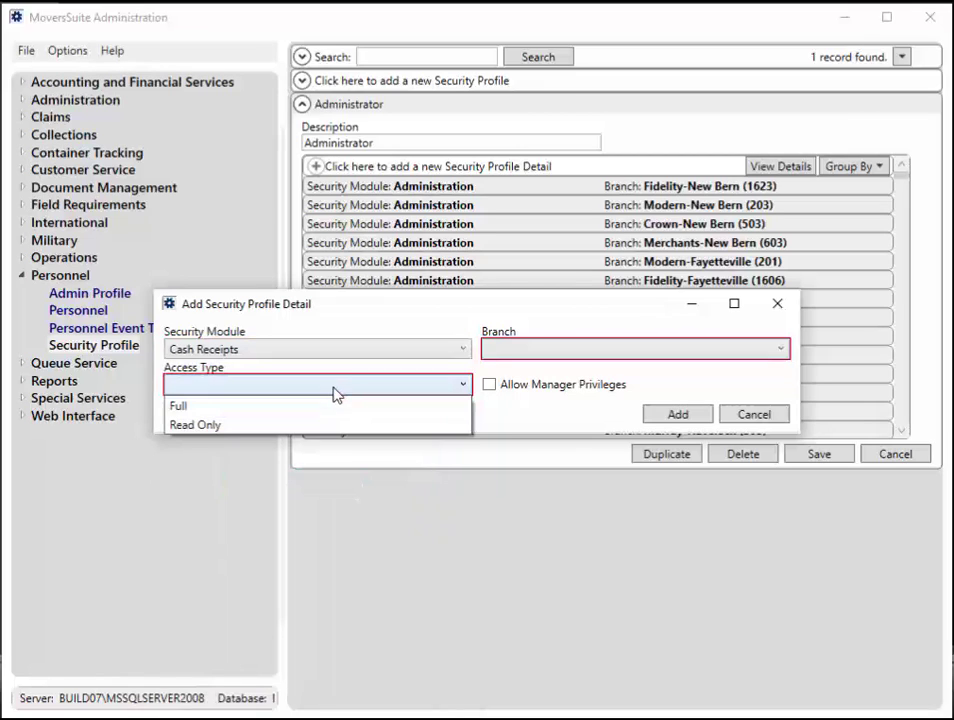
{"action": "left_click", "coordinate": [330, 406]}
{"action": "left_click", "coordinate": [432, 507]}
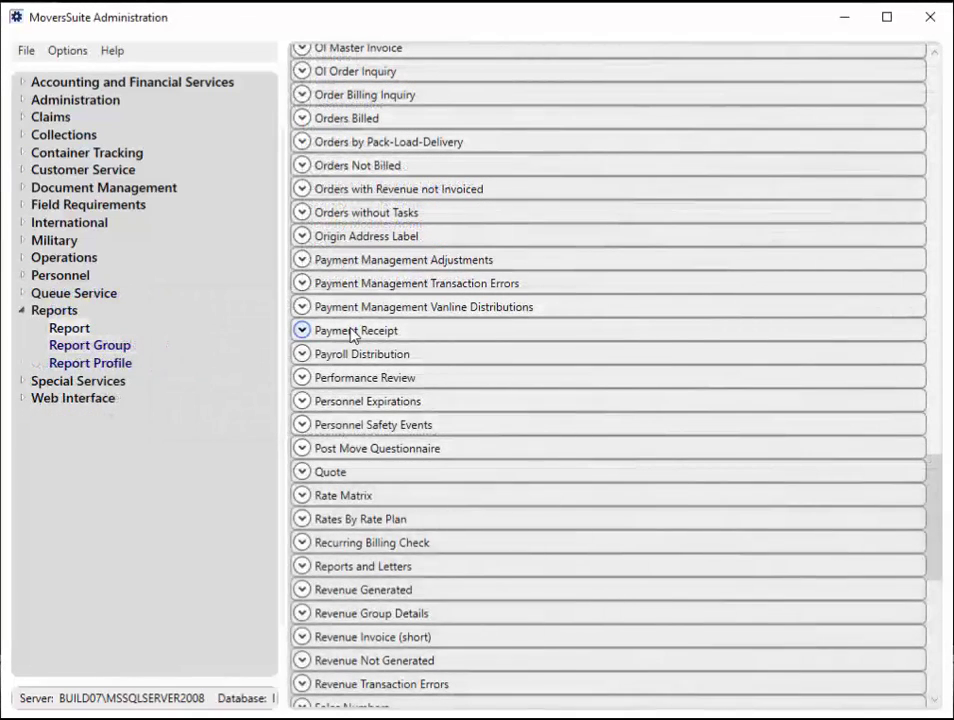
{"action": "left_click", "coordinate": [349, 333]}
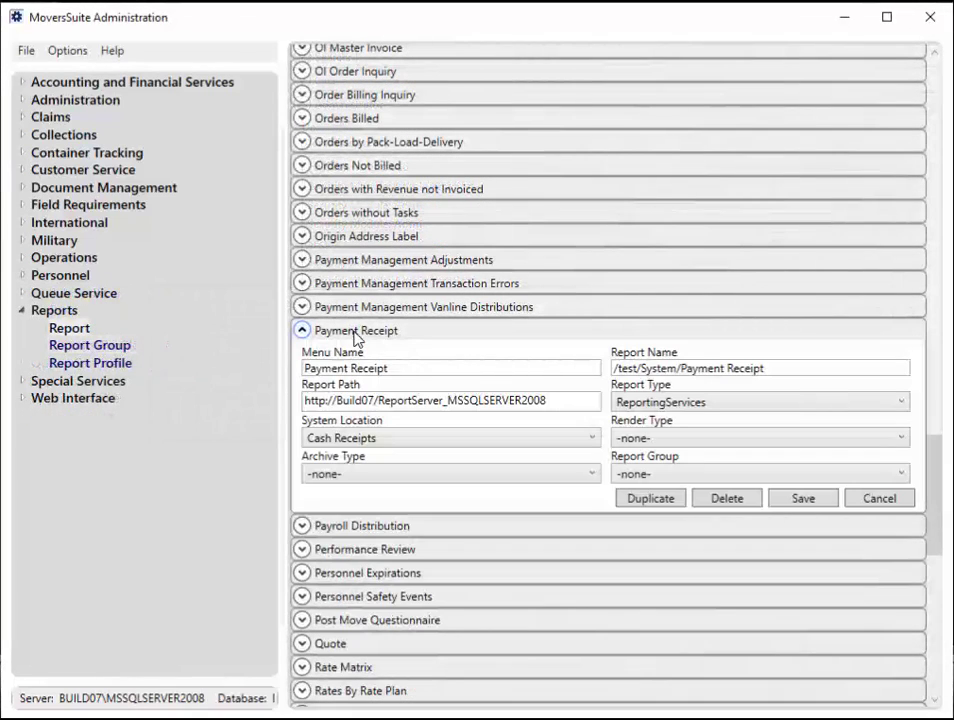
Step: Check the Payment Receipt system location choices, then list the nine report profiles
{"action": "left_click", "coordinate": [447, 440]}
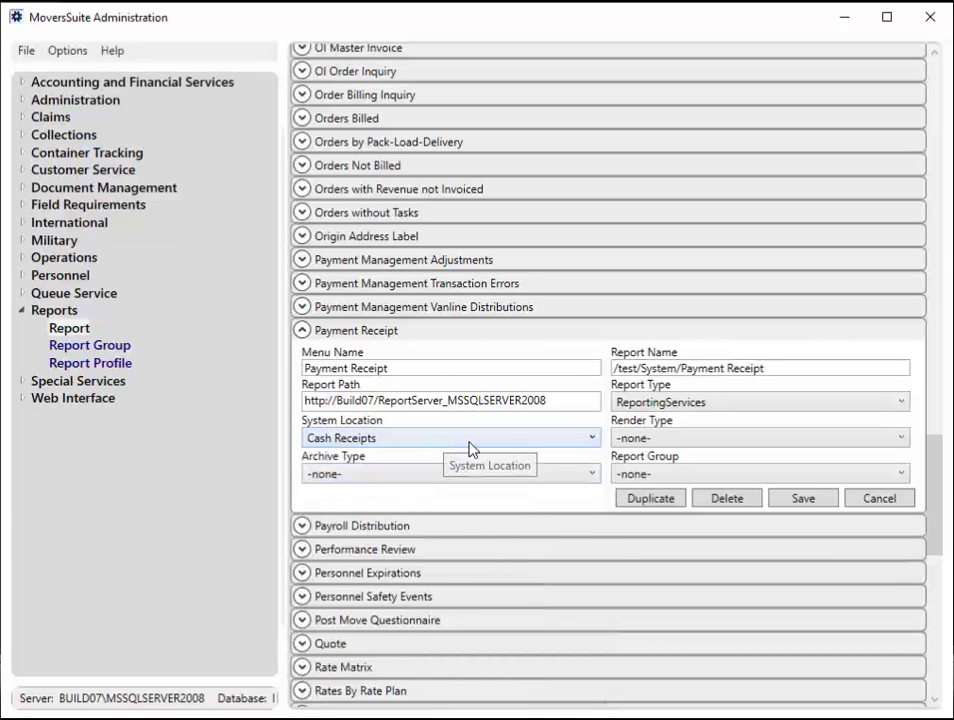
{"action": "left_click", "coordinate": [123, 365]}
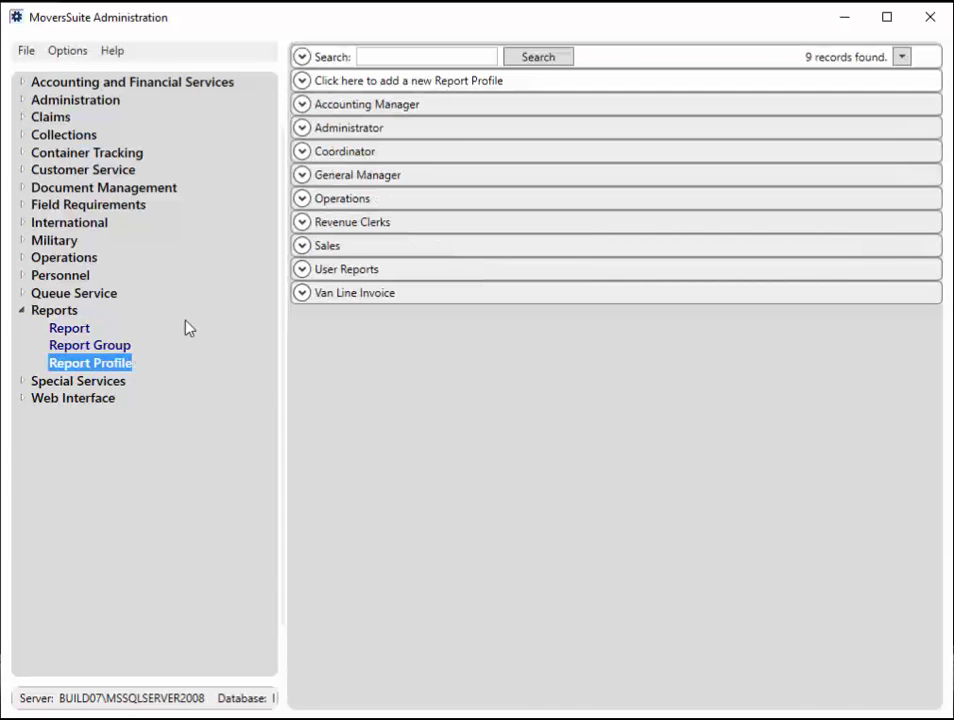